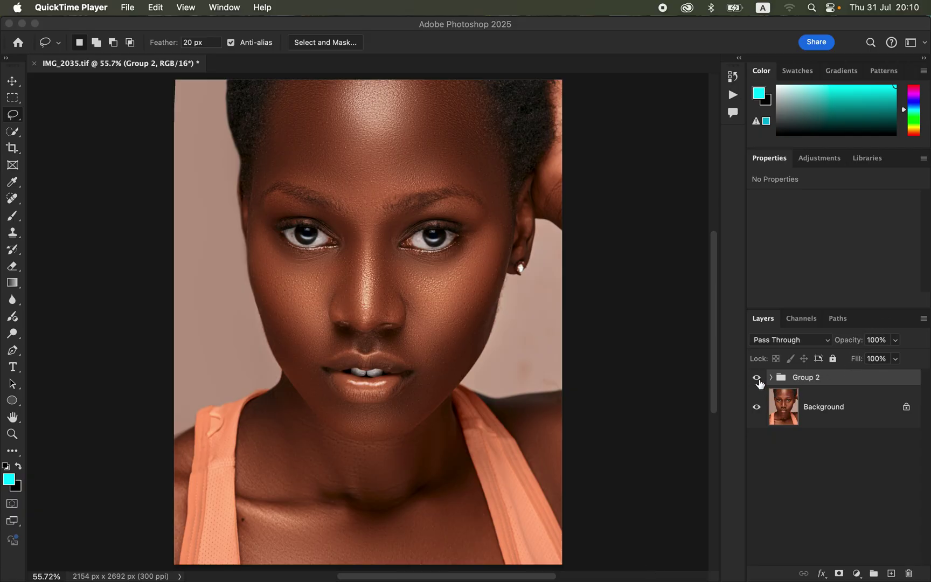
Compare the portrait before and after retouching by switching the visibility of Group 2 off and on.
left_click(760, 383)
left_click(757, 379)
left_click(756, 379)
left_click(757, 379)
left_click(756, 380)
Delete Group 2 and make two copies of the Background layer.
left_click_drag(858, 383, 854, 371)
key("Delete")
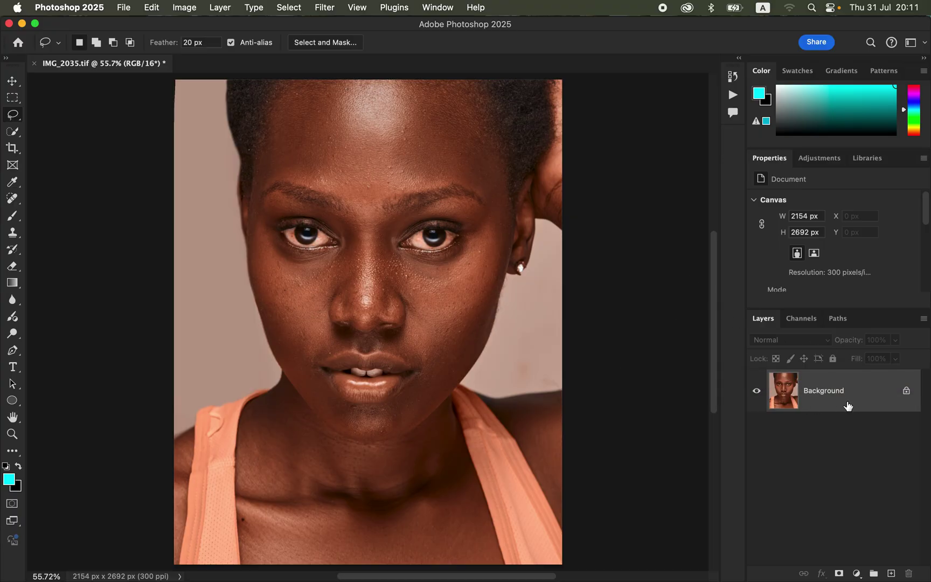
mouse_move(848, 406)
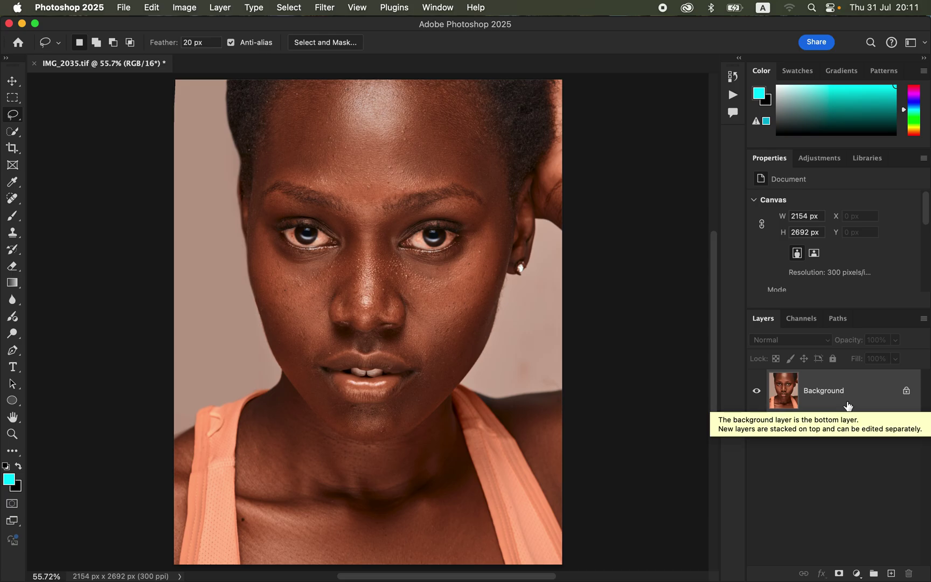
left_click_drag(865, 390, 893, 572)
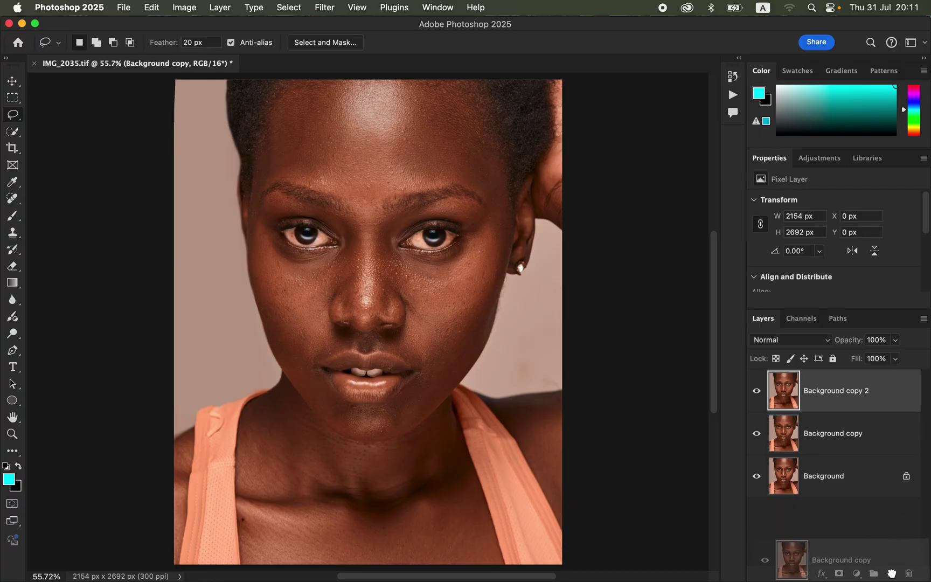
Rename the lower Background copy to COLOR and the upper copy to TEXTURE.
double_click(841, 432)
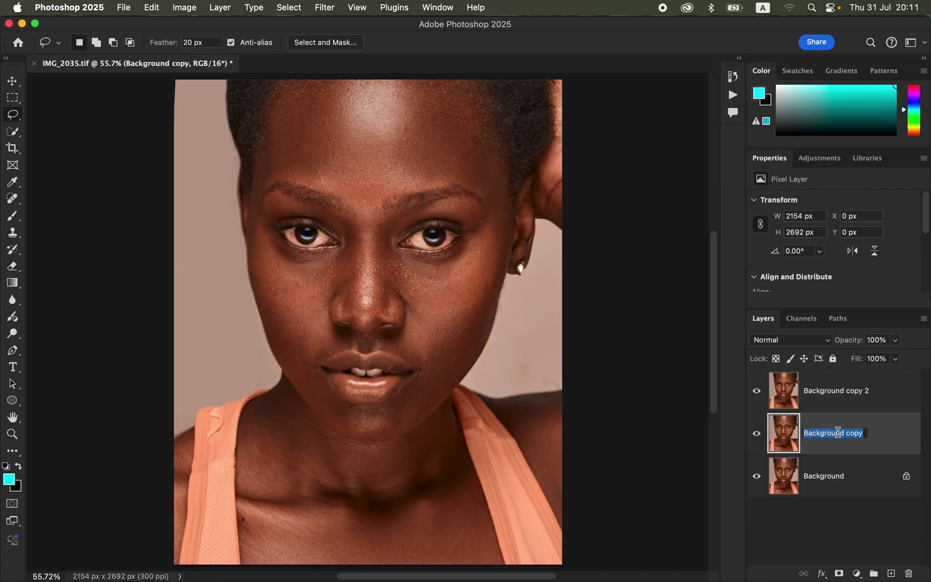
type("COLOR")
key("Return")
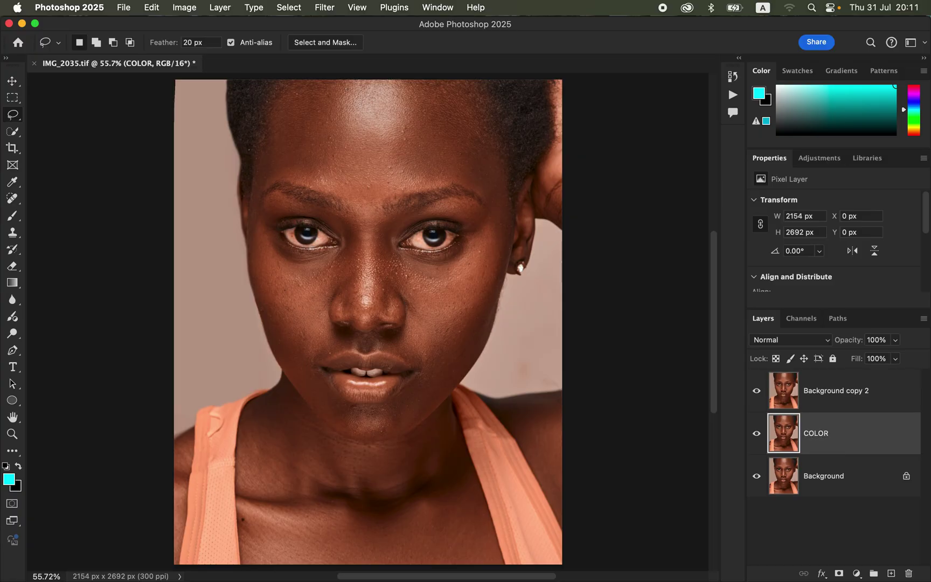
double_click(841, 389)
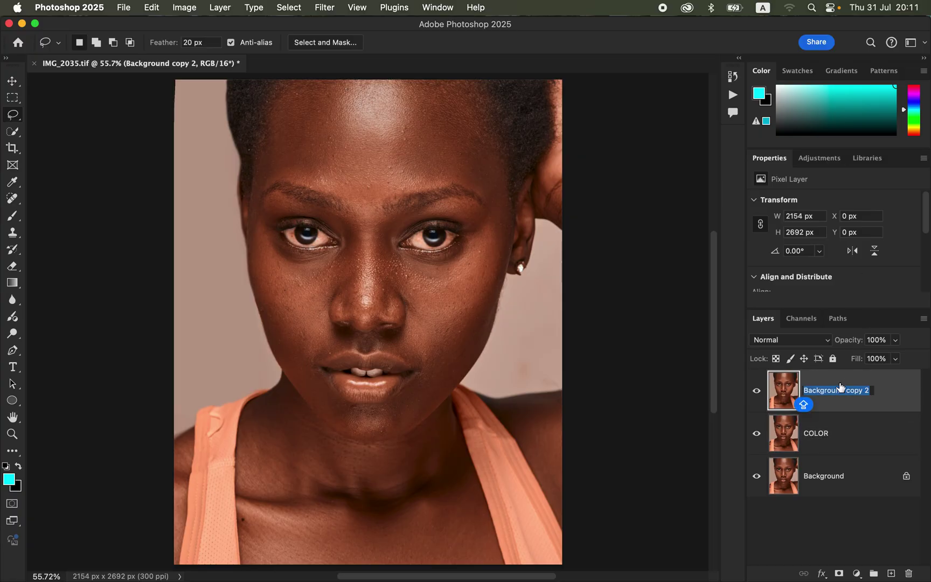
type("TEXY")
key("Caps_Lock")
key("BackSpace")
type("TURE")
key("Caps_Lock")
key("Return")
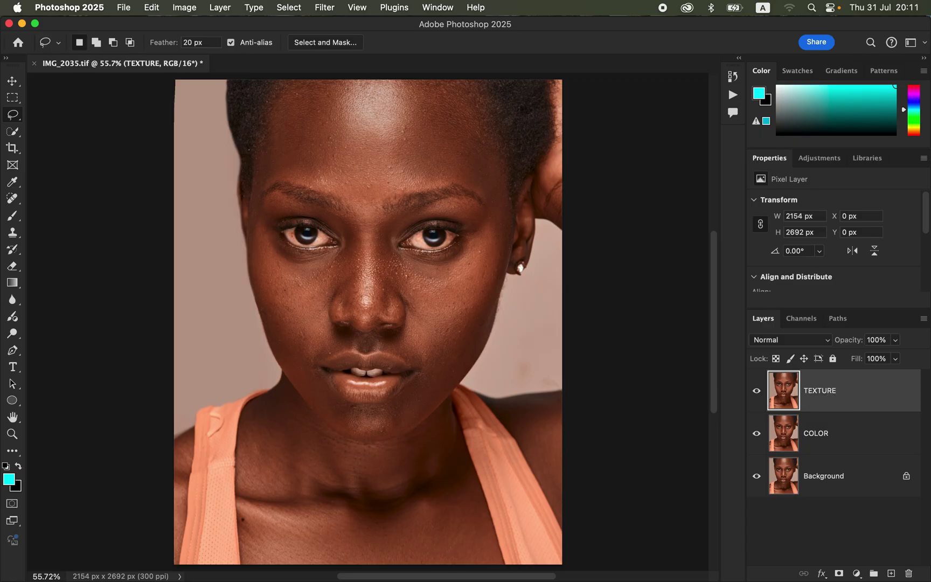
Hide the TEXTURE layer and apply a light Gaussian Blur to the COLOR layer, just enough to smooth away the skin detail.
left_click(863, 442)
left_click(757, 394)
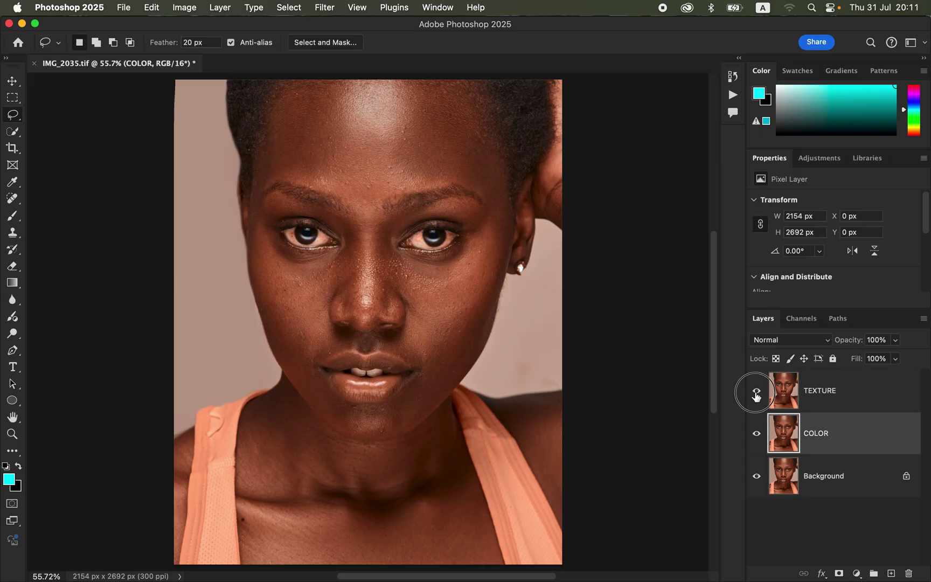
left_click(326, 6)
mouse_move(366, 183)
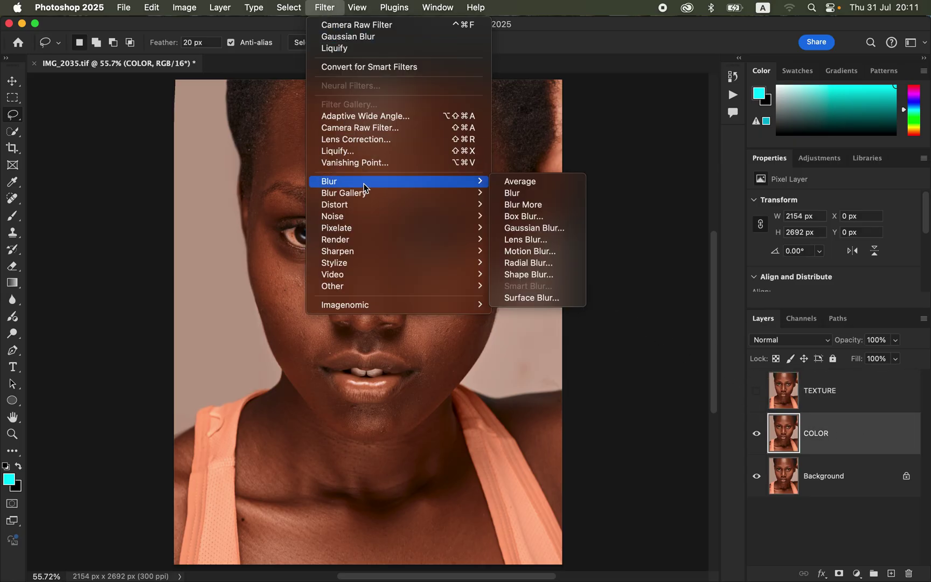
left_click(554, 229)
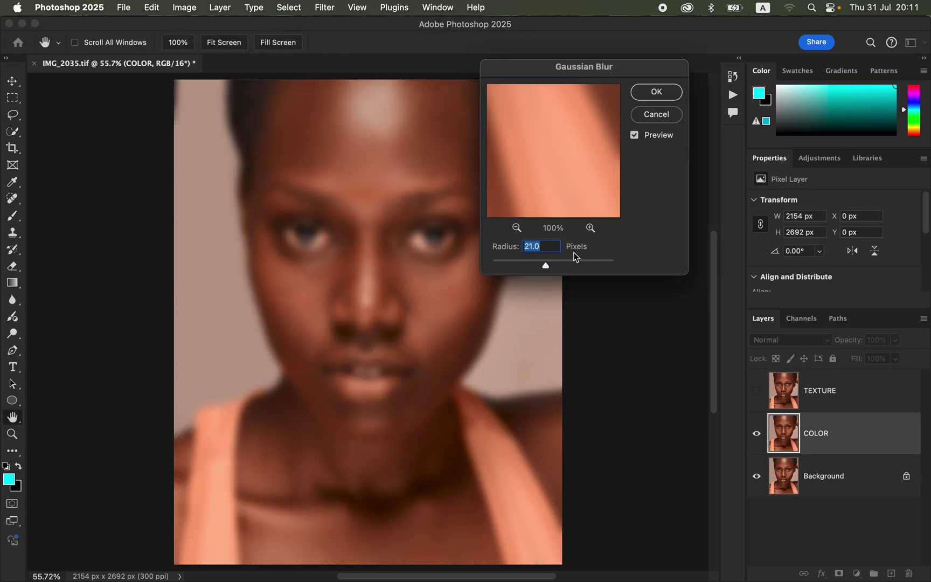
left_click_drag(529, 264, 416, 266)
left_click_drag(586, 77, 673, 57)
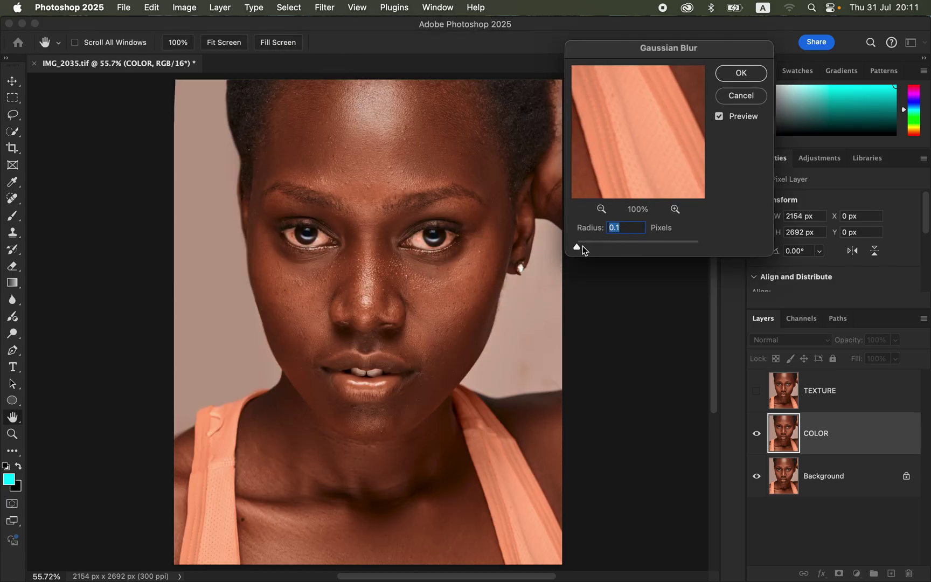
left_click(377, 268)
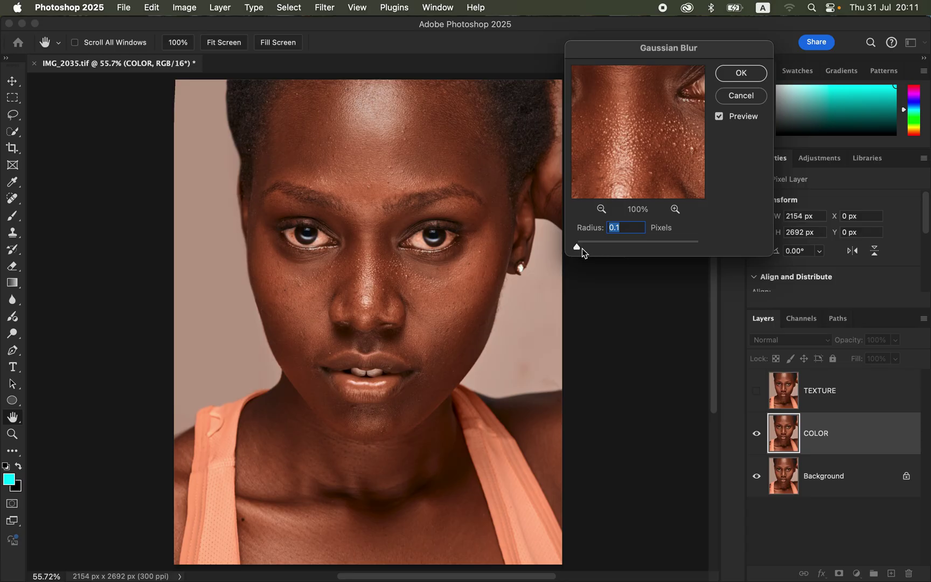
left_click_drag(579, 247, 618, 250)
left_click_drag(656, 135, 642, 162)
left_click(655, 161)
left_click(741, 73)
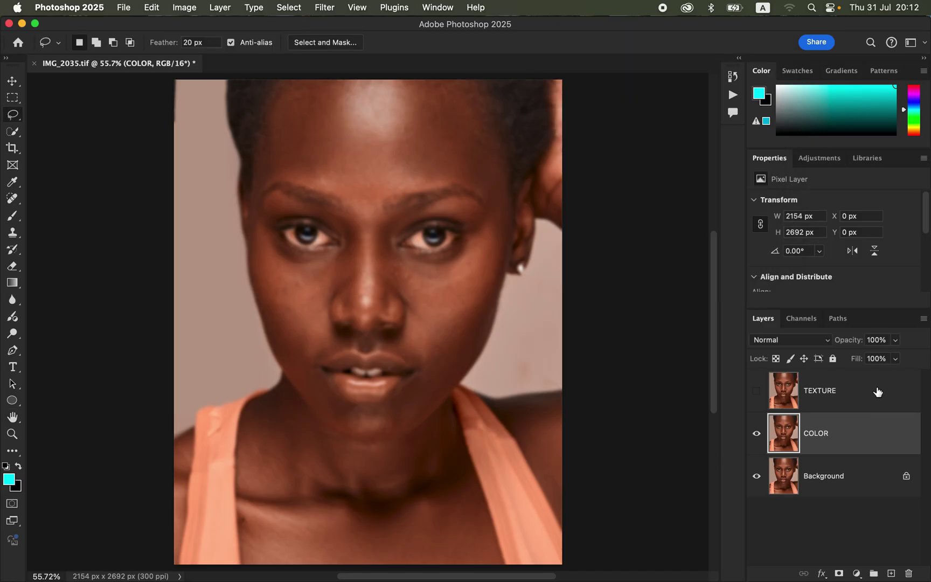
Show the TEXTURE layer and set up Apply Image on it with COLOR as the source layer and the RGB channel.
left_click(853, 398)
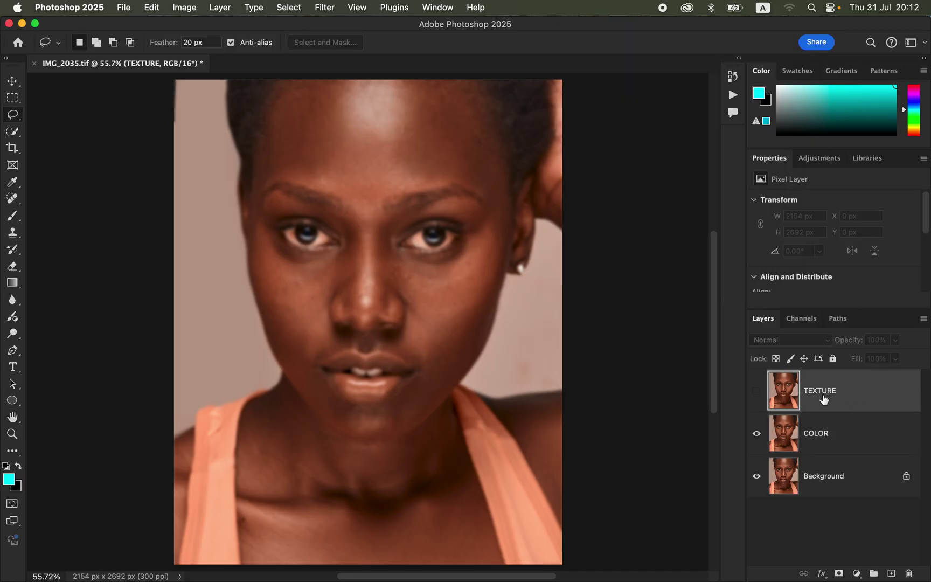
left_click(756, 390)
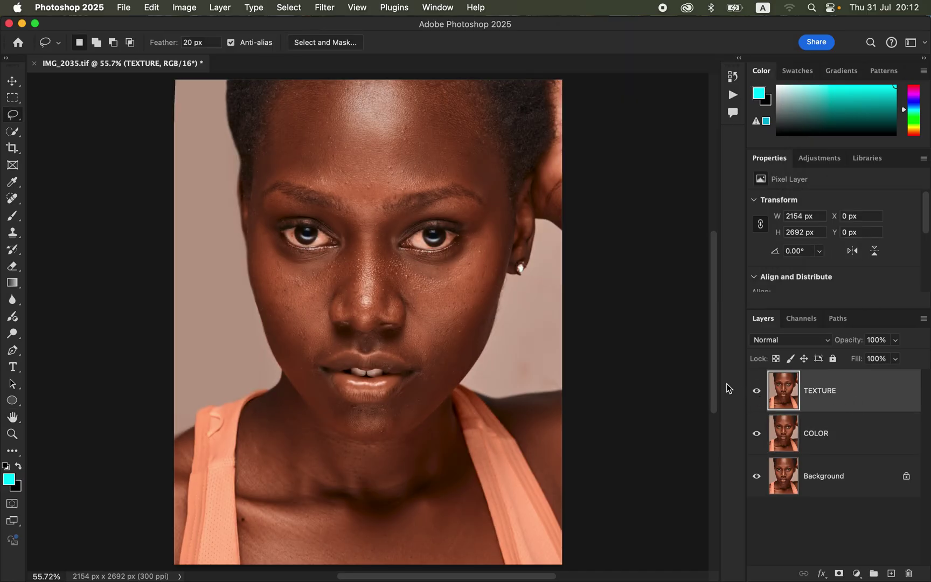
left_click(184, 7)
left_click(216, 194)
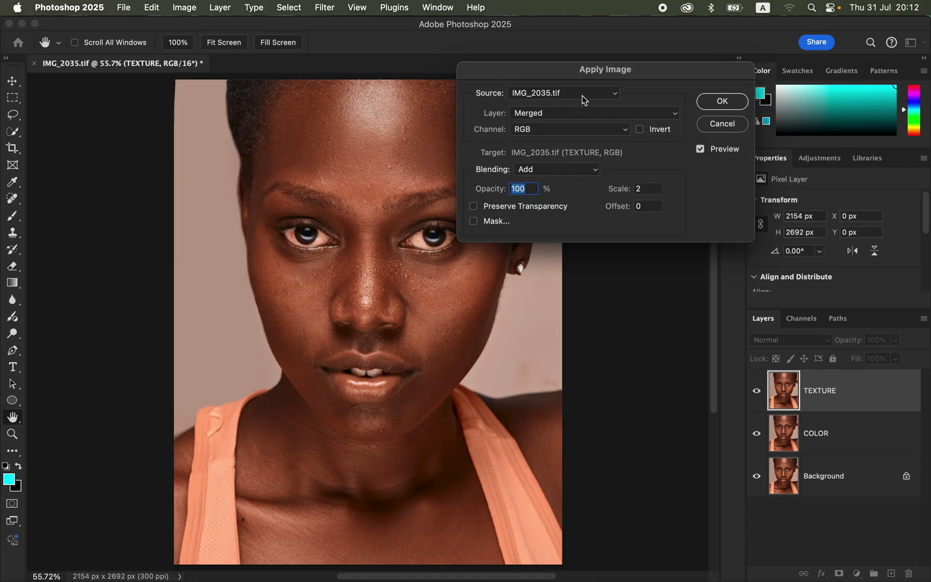
left_click(539, 115)
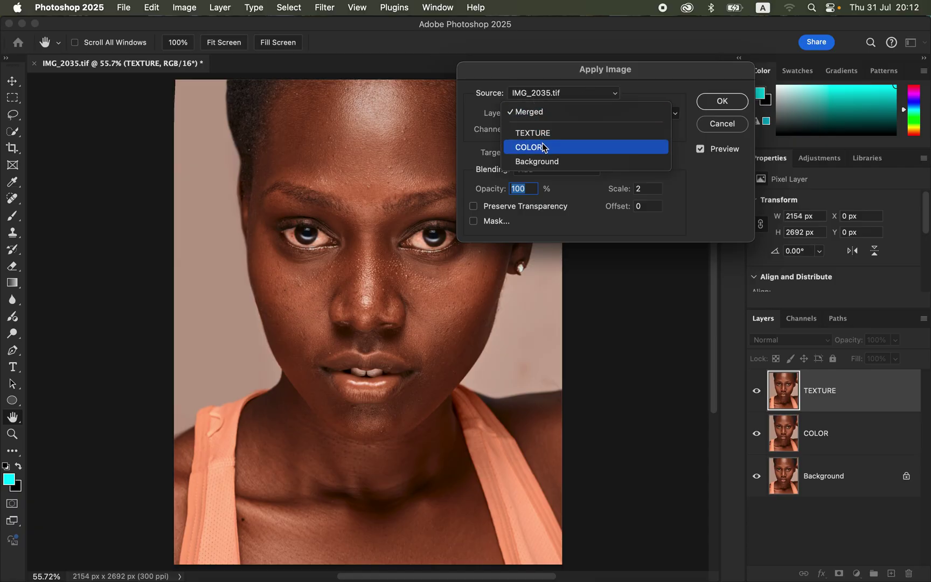
left_click(544, 148)
left_click(557, 130)
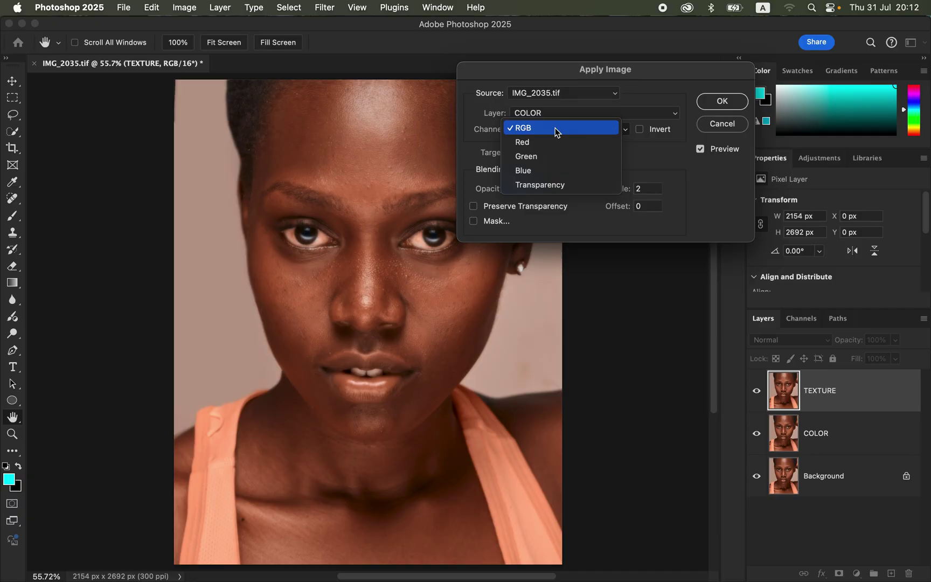
left_click(557, 129)
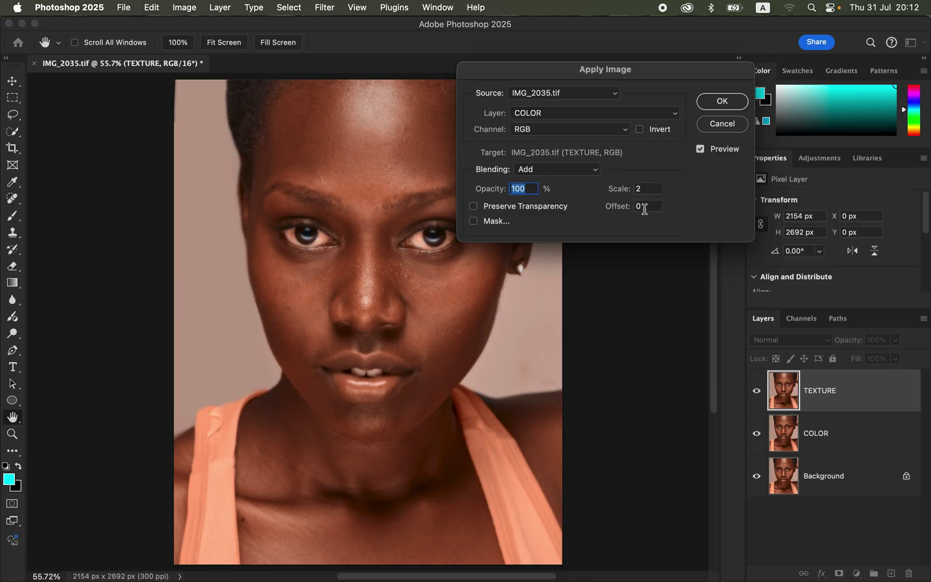
Try the Invert option in Apply Image, and preview Subtract blending without it, using scale 2 and offset 128.
left_click(641, 129)
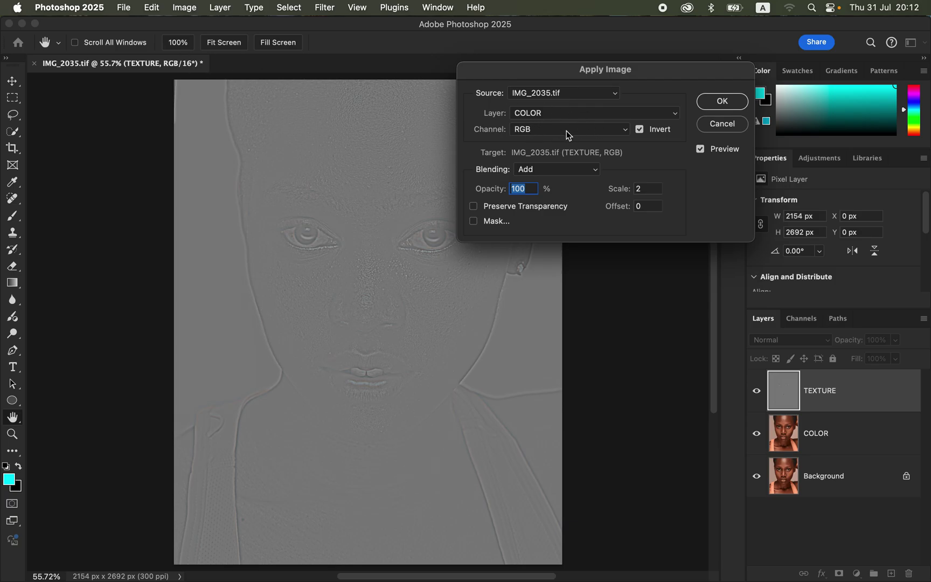
left_click(641, 131)
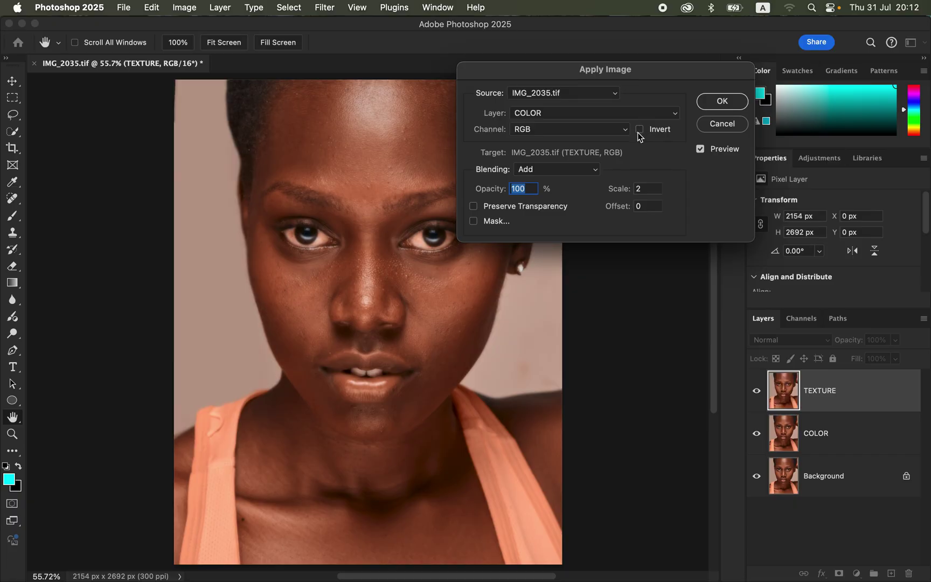
left_click(566, 173)
left_click(565, 183)
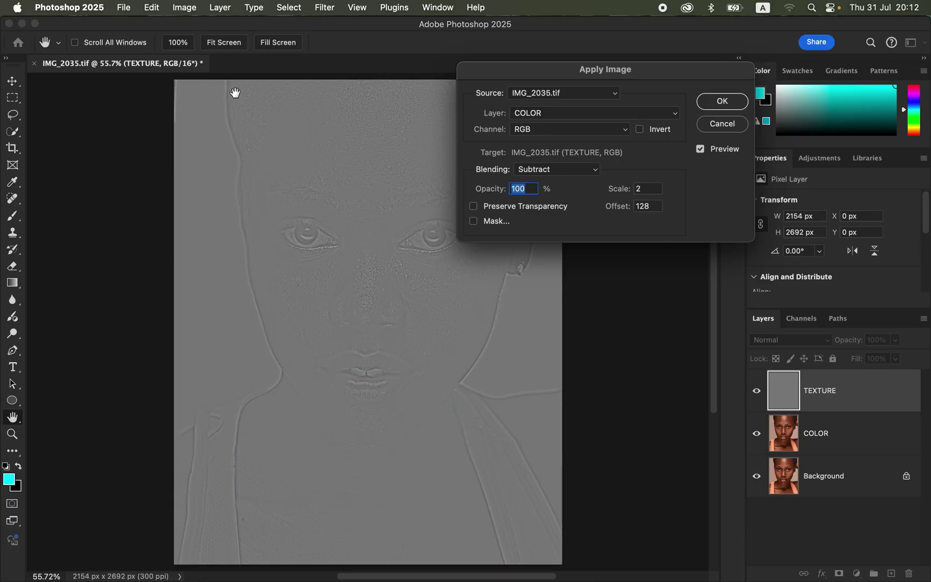
left_click(559, 175)
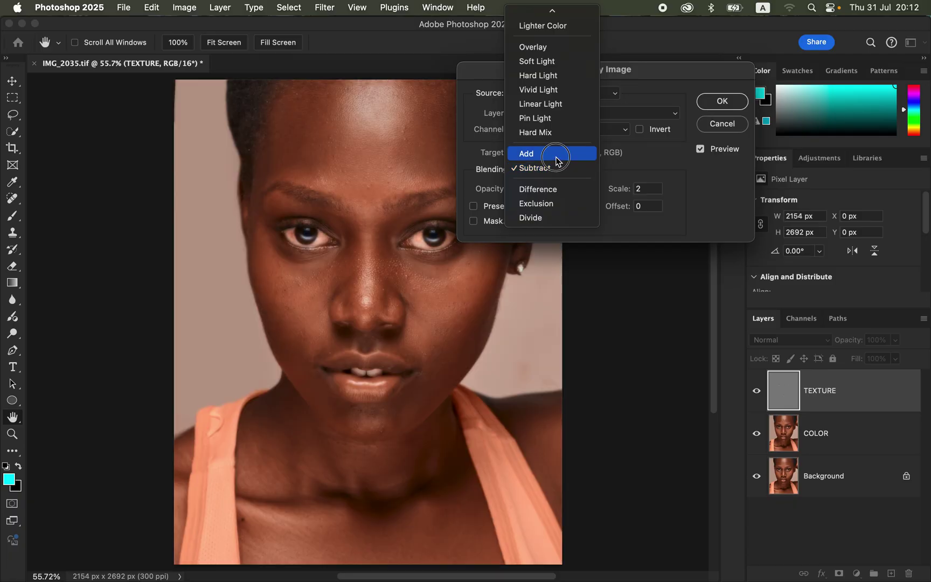
left_click(556, 156)
Apply the inverted COLOR image to TEXTURE with Add blending, scale 2 and offset 0, and set the layer's blend mode to Linear Light.
left_click(645, 131)
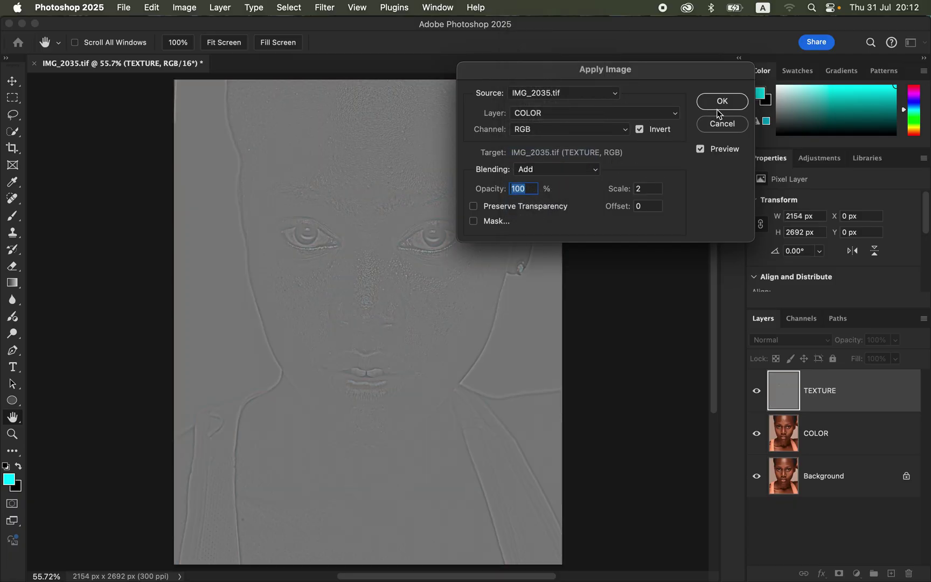
left_click(722, 103)
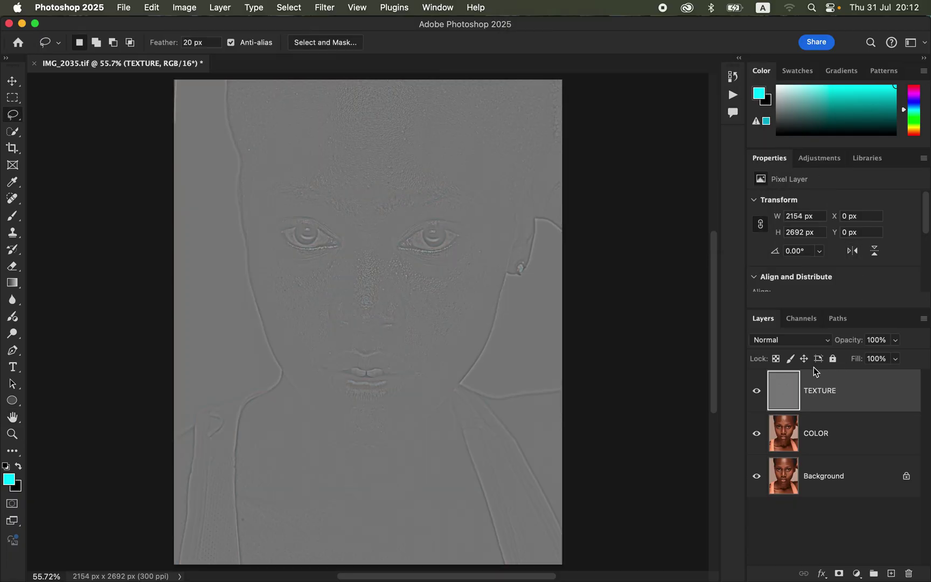
left_click(801, 341)
scroll(805, 560, "down", 3)
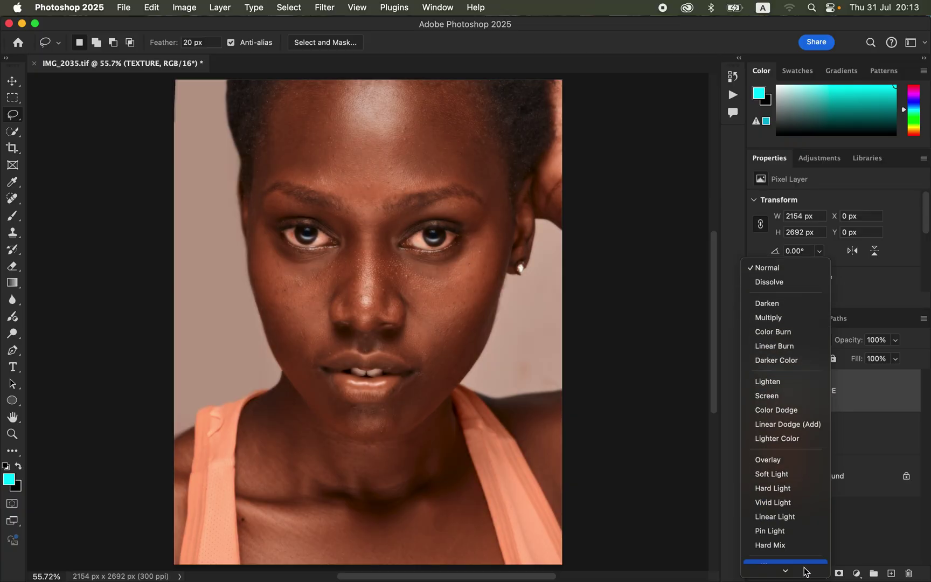
left_click(803, 503)
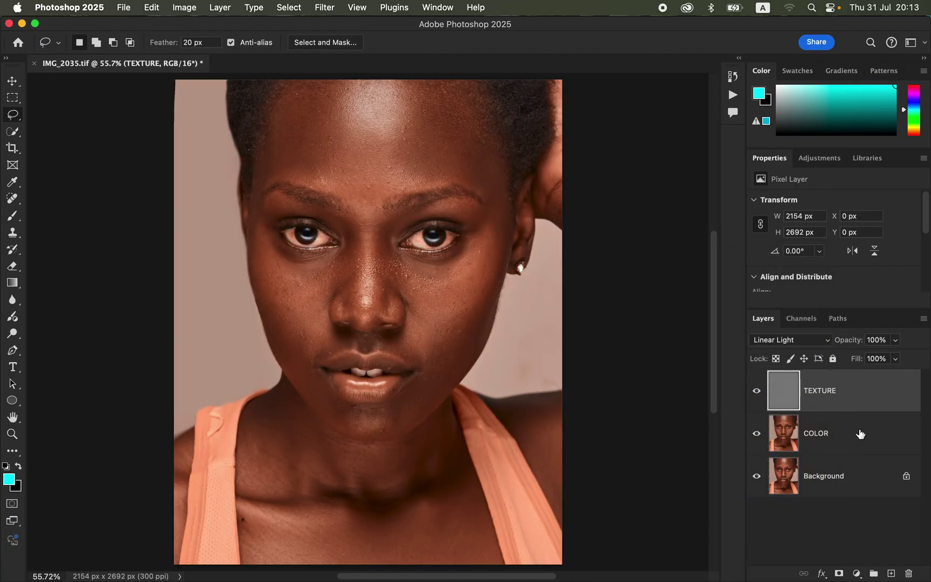
Group the TEXTURE and COLOR layers and name the group FREQ SEP.
left_click(877, 430, "shift")
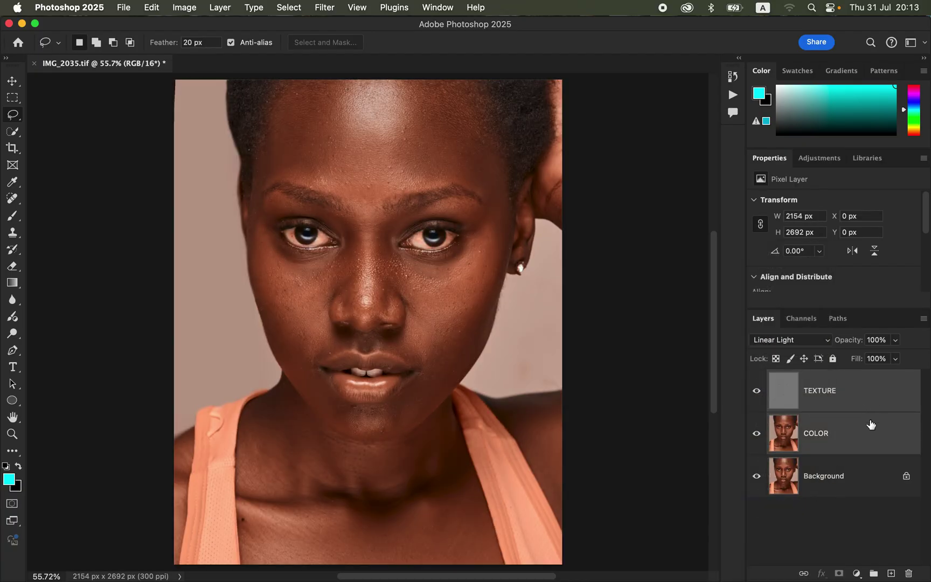
left_click_drag(874, 408, 874, 574)
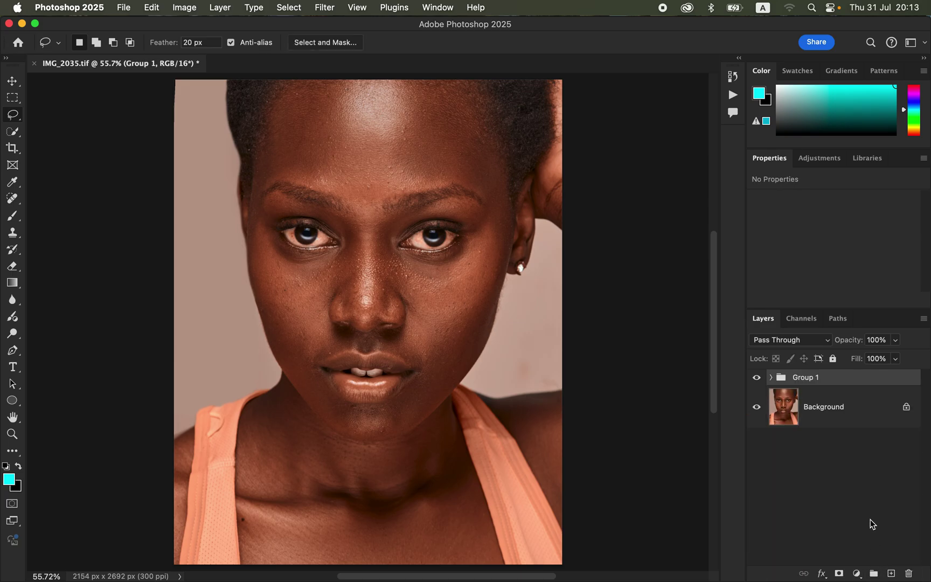
double_click(812, 375)
type("FREQ SEP")
key("Return")
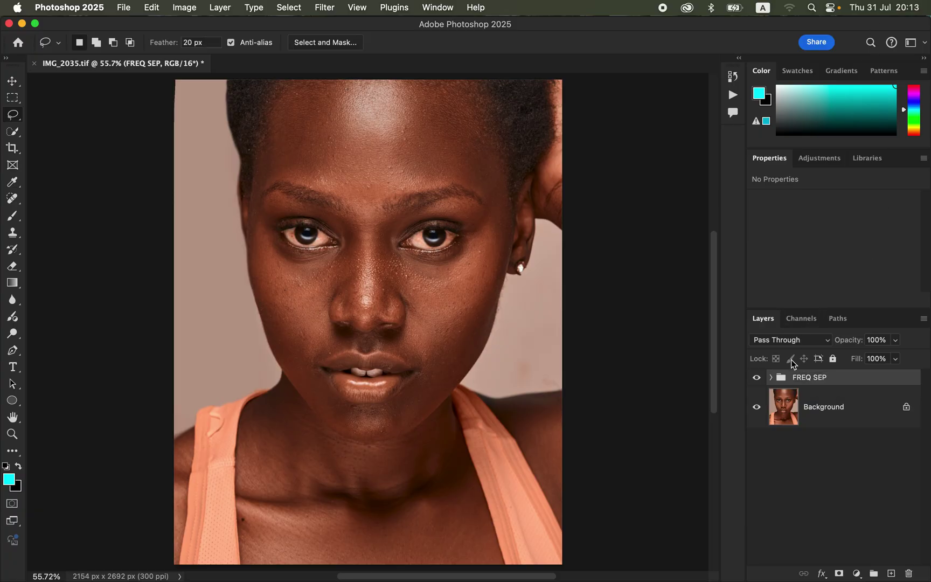
Hide the TEXTURE layer inside the FREQ SEP group and choose the Mixer Brush Tool for work on the COLOR layer.
left_click(771, 379)
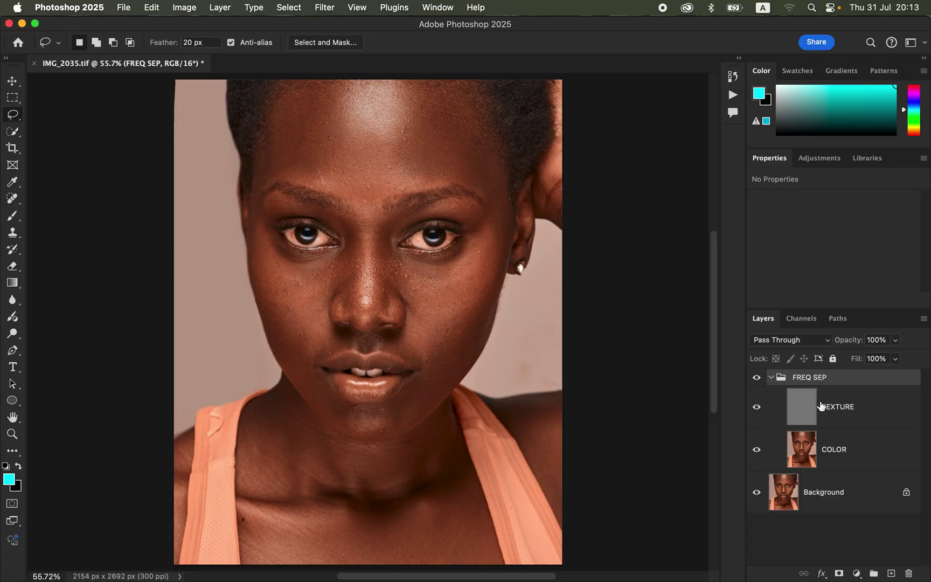
left_click(851, 456)
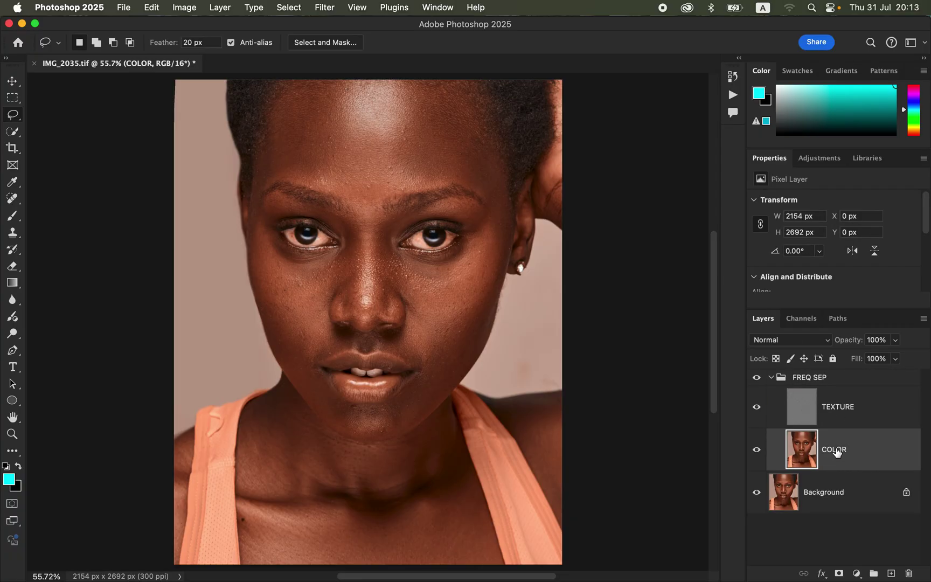
left_click(757, 408)
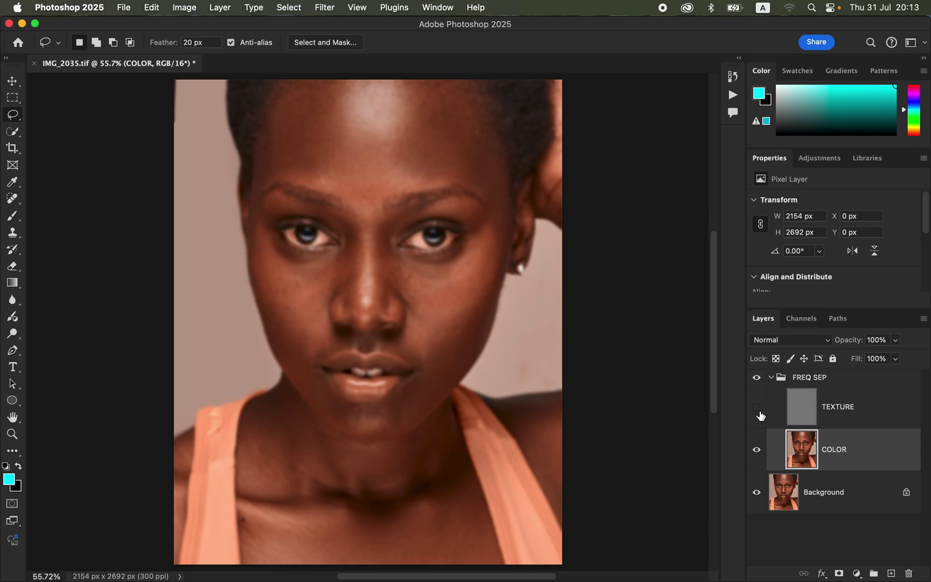
left_click(11, 219)
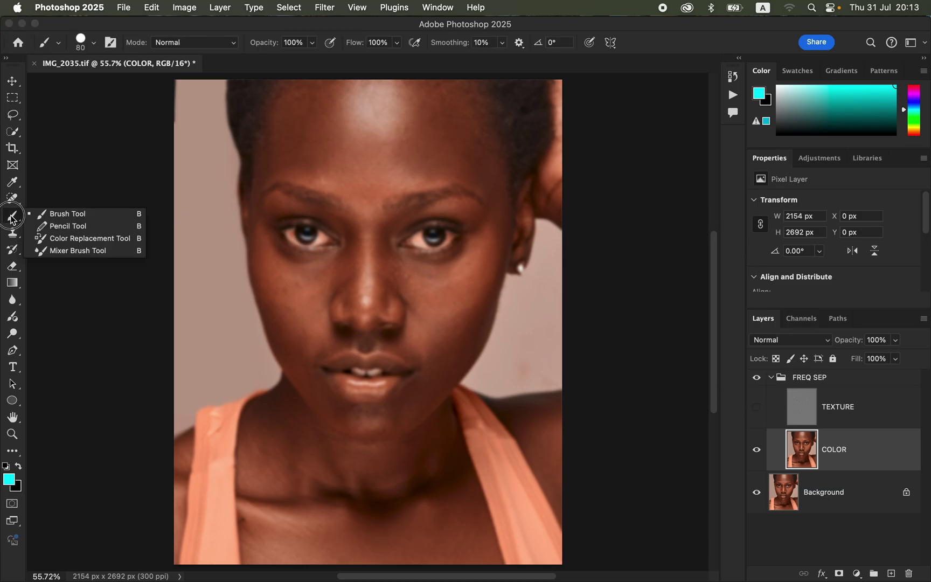
left_click(80, 249)
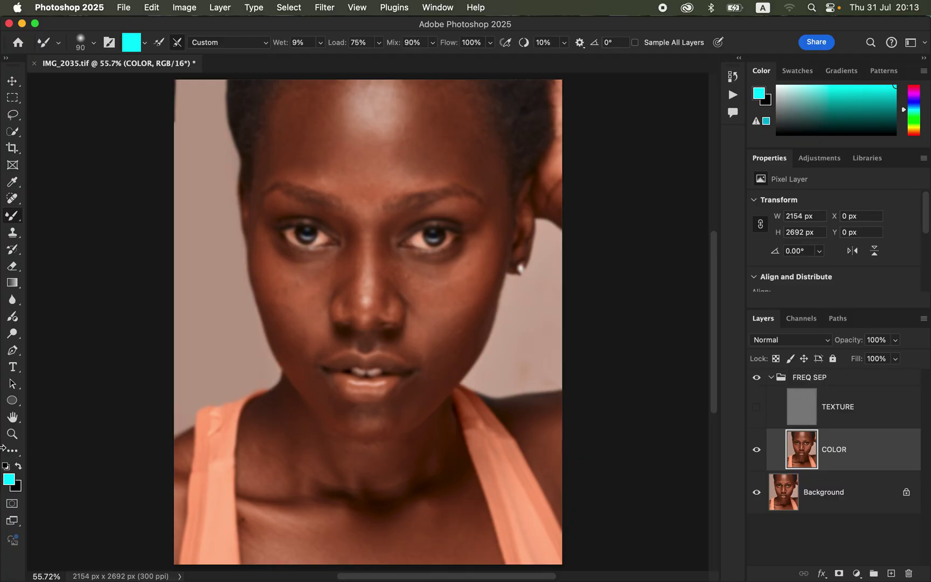
Choose the Mixer Brush Tool with a Soft Round tip at 0% hardness and clean the brush of its loaded color.
right_click(12, 214)
left_click(53, 251)
left_click(94, 44)
left_click(93, 41)
left_click(94, 45)
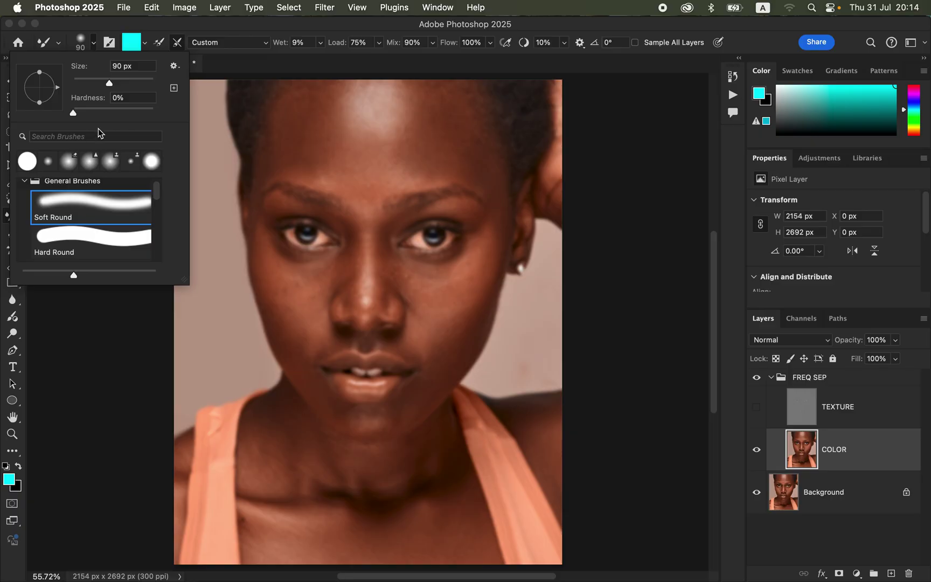
left_click(150, 33)
left_click(144, 42)
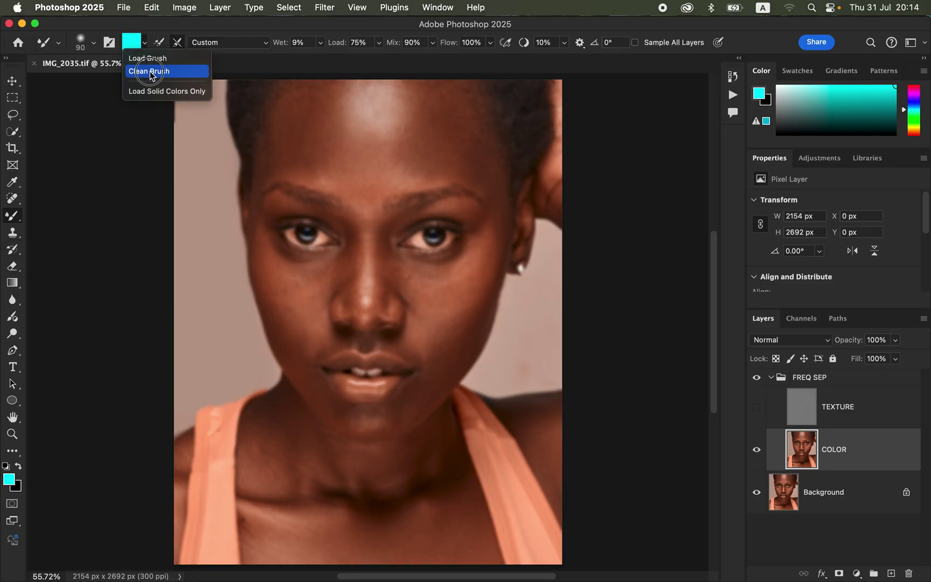
left_click(152, 70)
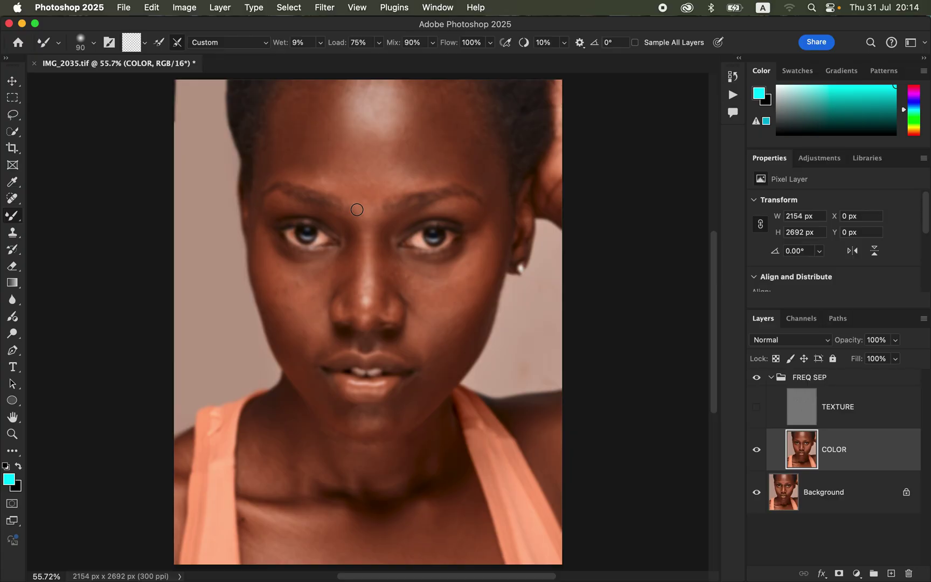
Blend the forehead tones and highlight on the COLOR layer using the Mixer Brush at 300 px.
key("super+equal")
key("super+equal")
key("super+minus")
key("super+minus")
key("super+minus")
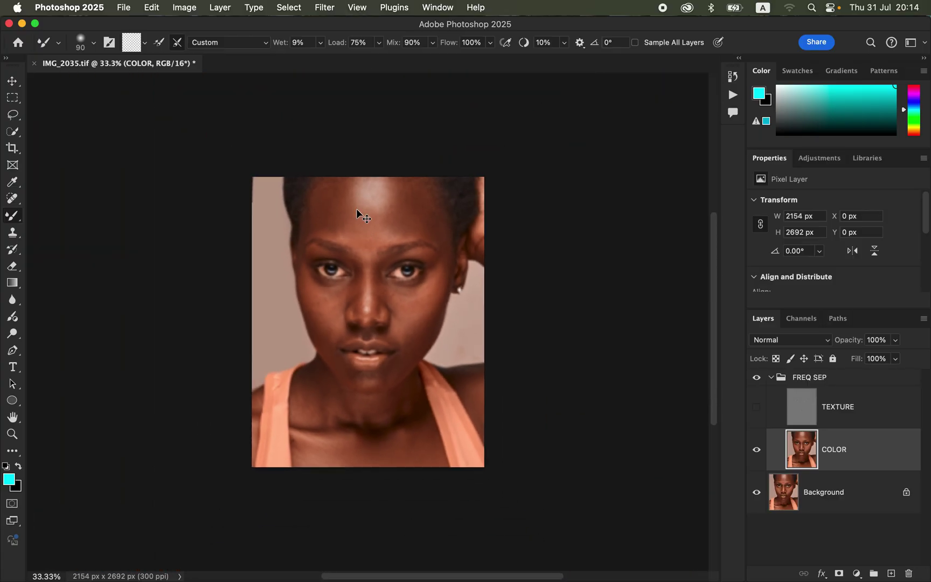
key("super+equal")
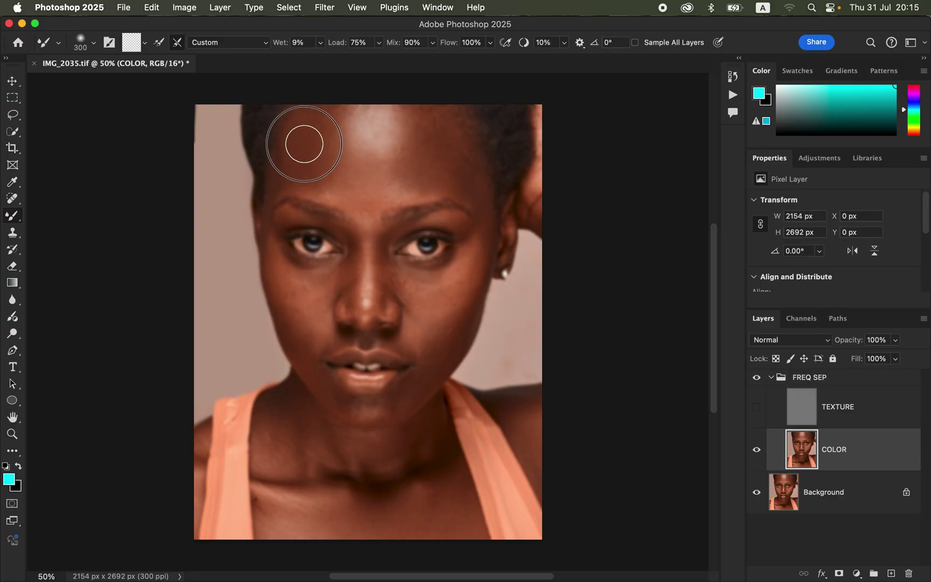
mouse_move(313, 121)
left_mouse_down()
mouse_move(276, 173)
mouse_move(331, 187)
mouse_move(329, 111)
mouse_move(295, 135)
mouse_move(332, 108)
mouse_move(317, 143)
mouse_move(327, 184)
mouse_move(320, 131)
mouse_move(333, 184)
mouse_move(322, 144)
mouse_move(314, 156)
mouse_move(325, 134)
left_mouse_up()
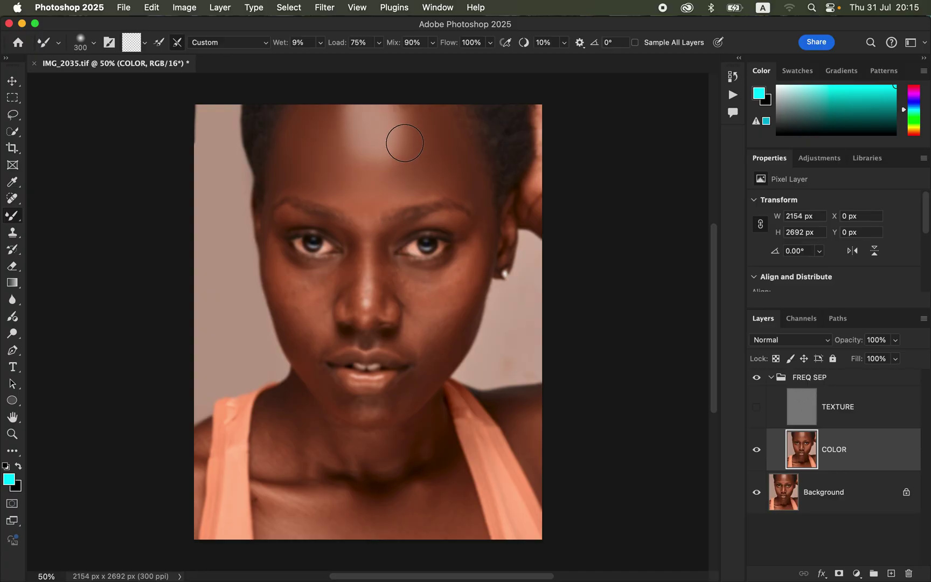
mouse_move(406, 116)
left_mouse_down()
mouse_move(405, 105)
mouse_move(402, 126)
left_mouse_up()
mouse_move(405, 115)
left_mouse_down()
mouse_move(396, 141)
mouse_move(368, 158)
mouse_move(343, 131)
mouse_move(342, 110)
mouse_move(339, 131)
mouse_move(355, 157)
mouse_move(374, 156)
mouse_move(406, 108)
mouse_move(339, 121)
mouse_move(349, 141)
mouse_move(387, 158)
mouse_move(432, 177)
mouse_move(462, 173)
mouse_move(463, 299)
left_mouse_up()
Smooth the tones of both cheeks, the temple and the under-eye areas with a Mixer Brush of about 200 px.
mouse_move(287, 279)
left_mouse_down()
mouse_move(295, 279)
mouse_move(289, 270)
mouse_move(303, 282)
mouse_move(295, 270)
mouse_move(330, 275)
mouse_move(289, 275)
mouse_move(286, 292)
mouse_move(272, 275)
mouse_move(300, 318)
mouse_move(283, 297)
mouse_move(301, 316)
mouse_move(312, 285)
mouse_move(285, 271)
mouse_move(274, 232)
left_mouse_up()
left_click_drag(283, 178, 279, 204)
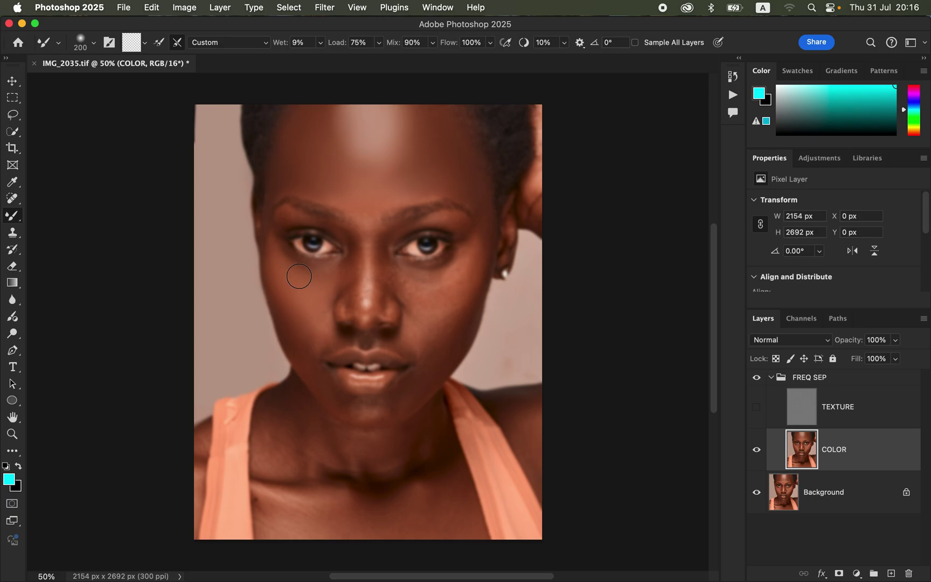
mouse_move(415, 284)
left_mouse_down()
mouse_move(405, 277)
mouse_move(425, 281)
mouse_move(472, 262)
mouse_move(461, 285)
mouse_move(426, 295)
mouse_move(472, 284)
mouse_move(445, 307)
mouse_move(456, 301)
mouse_move(455, 322)
mouse_move(422, 380)
mouse_move(453, 332)
mouse_move(430, 315)
mouse_move(426, 336)
mouse_move(410, 343)
mouse_move(478, 252)
left_mouse_up()
mouse_move(294, 291)
left_mouse_down()
mouse_move(280, 258)
mouse_move(309, 276)
mouse_move(329, 270)
mouse_move(307, 342)
mouse_move(301, 329)
mouse_move(310, 344)
mouse_move(319, 329)
mouse_move(324, 347)
mouse_move(310, 352)
mouse_move(323, 344)
mouse_move(310, 368)
mouse_move(330, 395)
mouse_move(383, 414)
mouse_move(369, 412)
mouse_move(425, 393)
mouse_move(338, 404)
mouse_move(348, 406)
mouse_move(309, 365)
mouse_move(356, 325)
mouse_move(371, 274)
mouse_move(405, 342)
left_mouse_up()
Reduce the Mixer Brush to 150 px and blend the tones along the nose and around the mouth and chin.
key("bracketleft")
key("bracketleft")
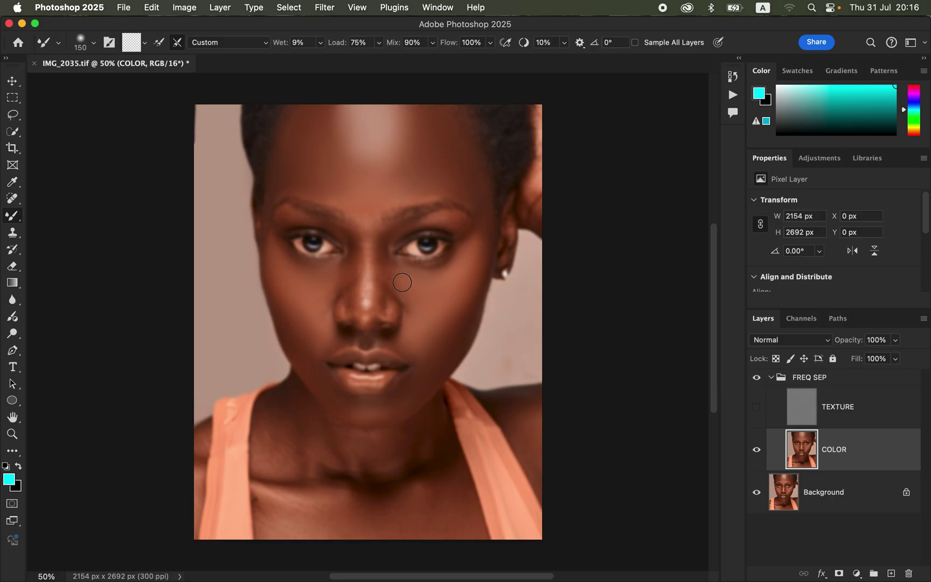
mouse_move(351, 248)
left_mouse_down()
mouse_move(352, 312)
mouse_move(359, 267)
left_mouse_up()
mouse_move(389, 278)
left_mouse_down()
mouse_move(387, 250)
mouse_move(376, 305)
left_mouse_up()
mouse_move(366, 269)
left_mouse_down()
mouse_move(370, 213)
mouse_move(371, 224)
mouse_move(354, 217)
mouse_move(388, 258)
mouse_move(382, 295)
mouse_move(368, 271)
mouse_move(377, 311)
mouse_move(358, 304)
mouse_move(351, 313)
mouse_move(344, 302)
mouse_move(351, 296)
mouse_move(351, 314)
mouse_move(368, 320)
mouse_move(382, 297)
mouse_move(392, 315)
mouse_move(392, 263)
mouse_move(405, 317)
left_mouse_up()
left_click_drag(342, 338, 325, 343)
mouse_move(330, 304)
left_mouse_down()
mouse_move(339, 403)
mouse_move(308, 369)
mouse_move(389, 401)
left_mouse_up()
Blend the neck, chest and shoulder tones with the Mixer Brush at 175 px, and touch up the temple and cheek.
key("]")
mouse_move(425, 461)
left_mouse_down()
mouse_move(403, 456)
mouse_move(392, 464)
mouse_move(368, 445)
mouse_move(397, 463)
mouse_move(423, 428)
left_mouse_up()
mouse_move(335, 460)
left_mouse_down()
mouse_move(293, 422)
mouse_move(274, 429)
mouse_move(286, 470)
mouse_move(306, 466)
mouse_move(275, 449)
mouse_move(293, 425)
mouse_move(344, 470)
mouse_move(286, 491)
mouse_move(278, 525)
mouse_move(383, 507)
mouse_move(437, 531)
mouse_move(450, 506)
mouse_move(456, 512)
mouse_move(400, 456)
mouse_move(410, 463)
mouse_move(424, 453)
mouse_move(372, 439)
left_mouse_up()
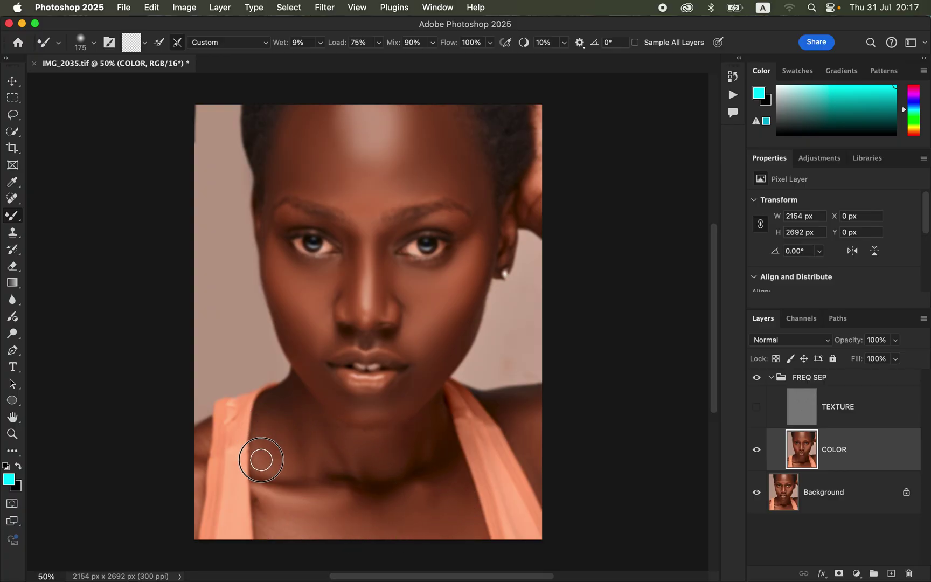
mouse_move(539, 424)
left_mouse_down()
mouse_move(531, 437)
mouse_move(537, 429)
left_mouse_up()
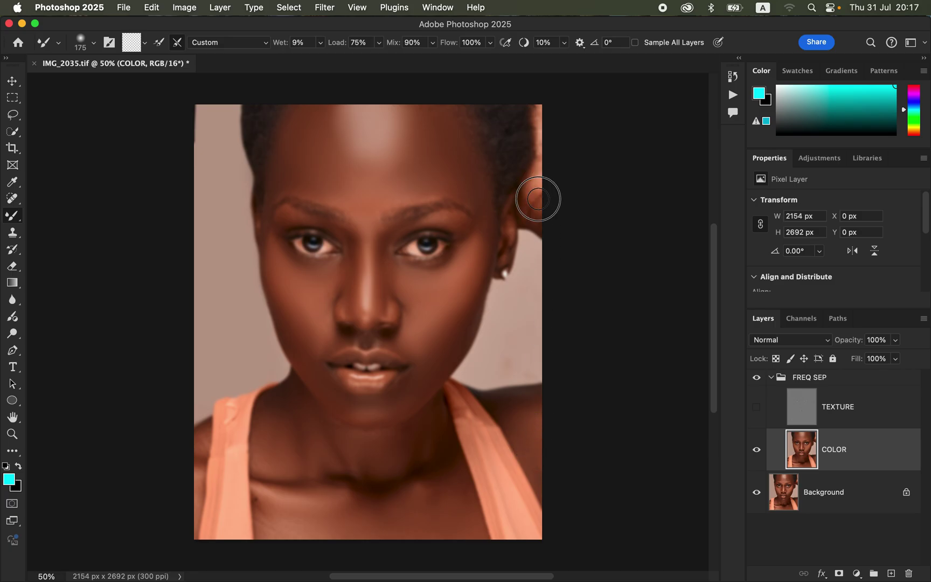
mouse_move(285, 224)
left_mouse_down()
mouse_move(287, 214)
mouse_move(273, 235)
left_mouse_up()
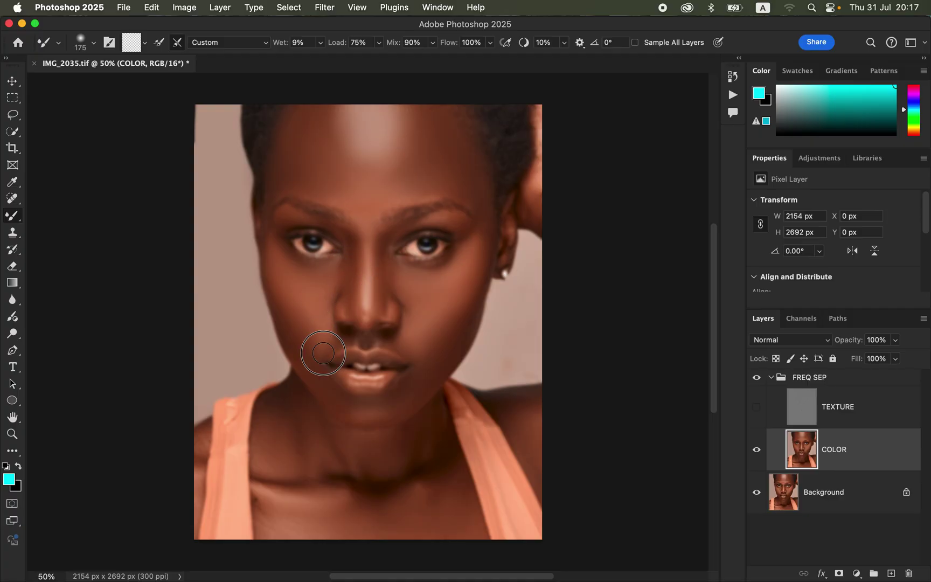
left_click_drag(454, 312, 417, 326)
Show the TEXTURE layer and toggle the FREQ SEP group's visibility to compare the skin before and after.
left_click(757, 411)
left_click(757, 387)
left_click(757, 387)
left_click(757, 387)
left_click(756, 388)
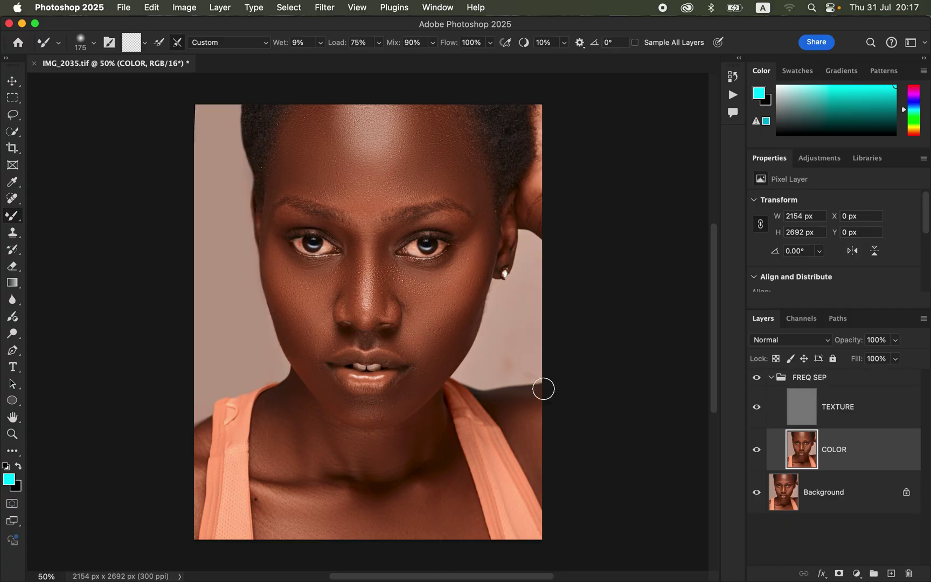
Select the TEXTURE layer and set up the Clone Stamp Tool with a Soft Round 50 px tip sampling Current Layer.
left_click(865, 425)
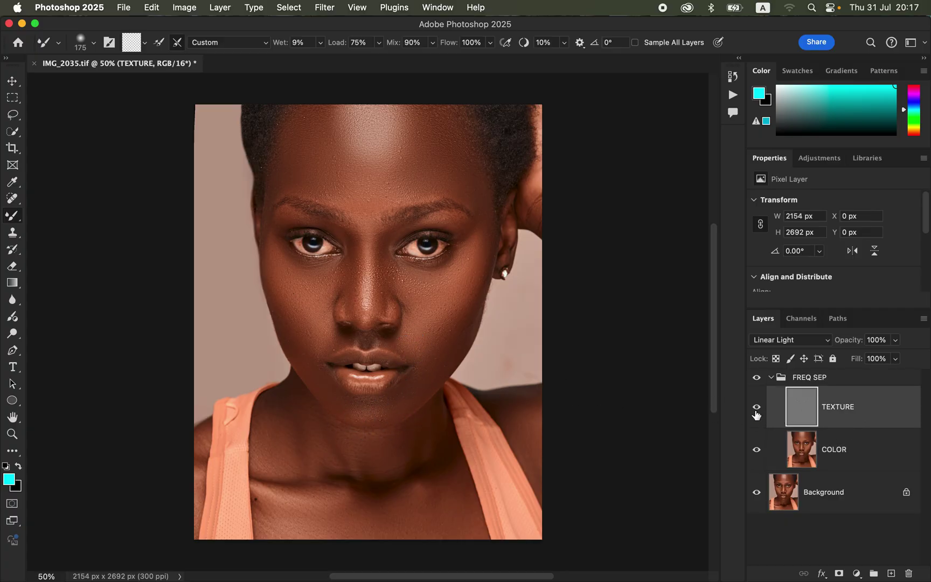
left_click(13, 233)
left_click(56, 232)
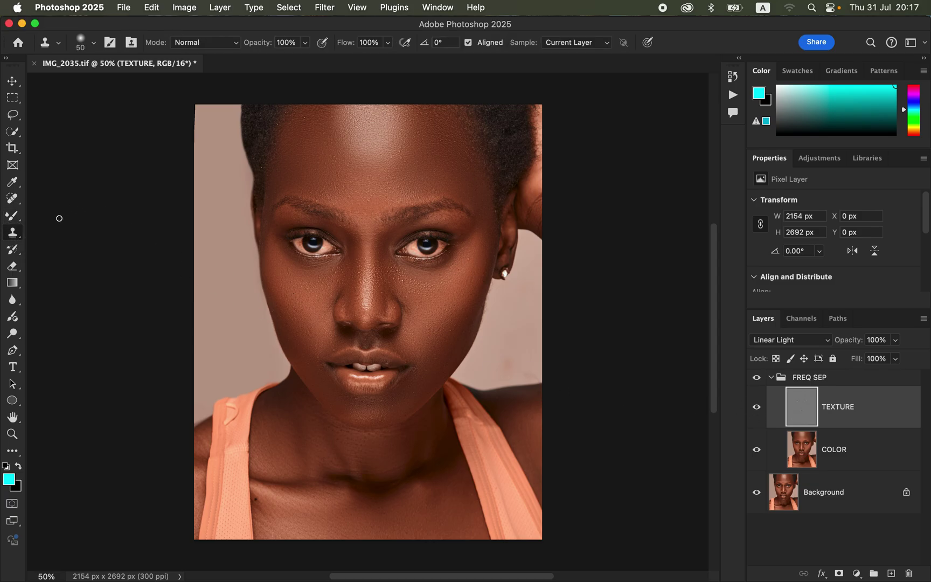
left_click(95, 43)
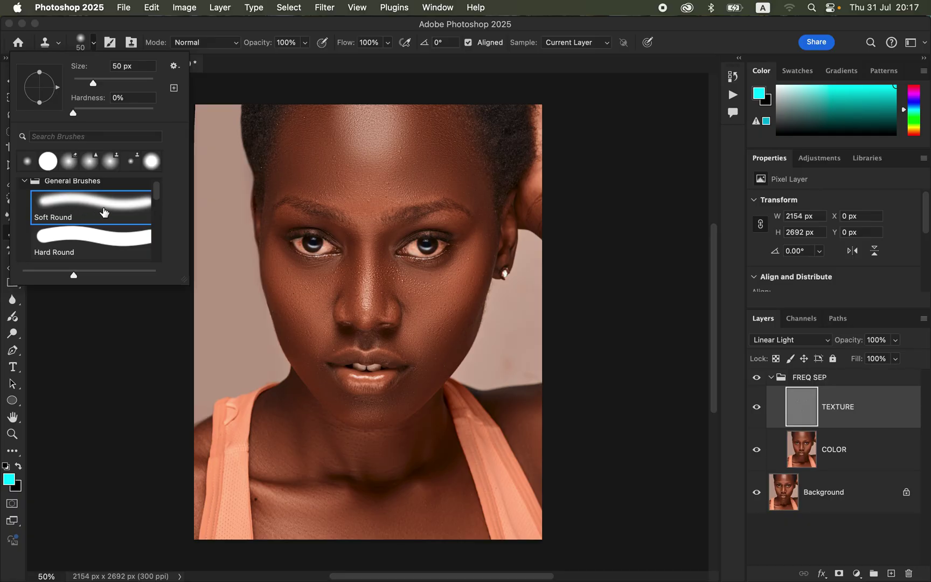
left_click(187, 51)
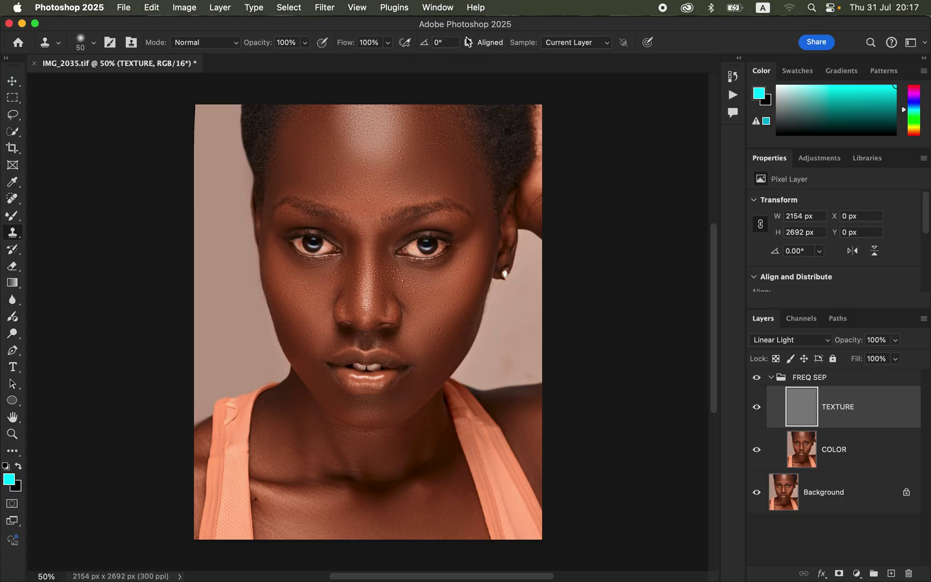
left_click(576, 46)
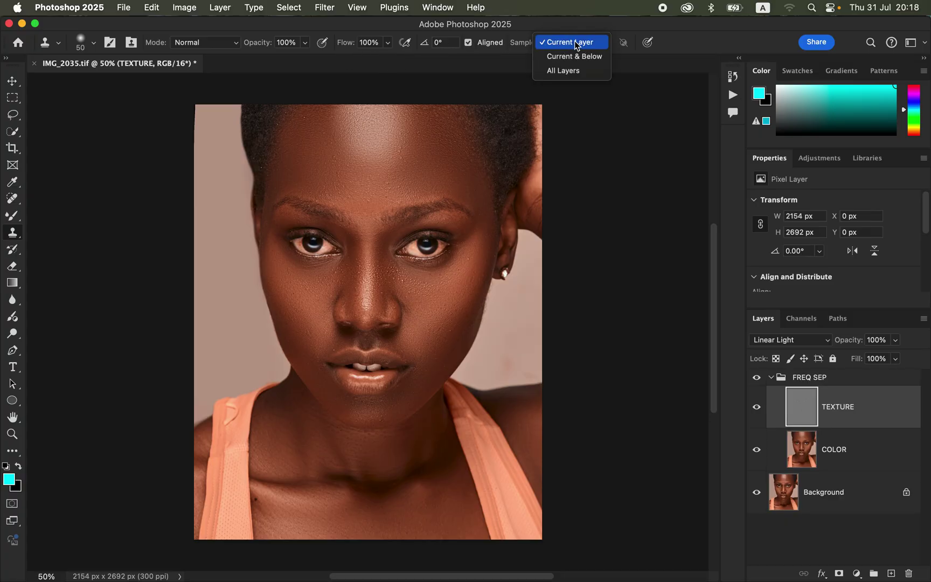
left_click(575, 45)
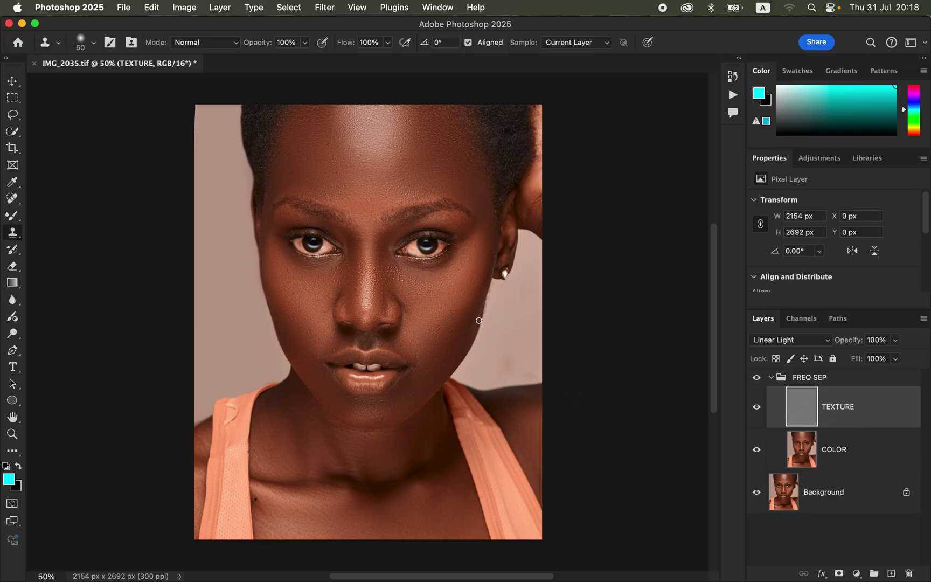
Clone clean texture over the bumps beside the nose and under the eyes on the TEXTURE layer, using a 35 px brush.
key("super+equal")
key("super+equal")
key("super+equal")
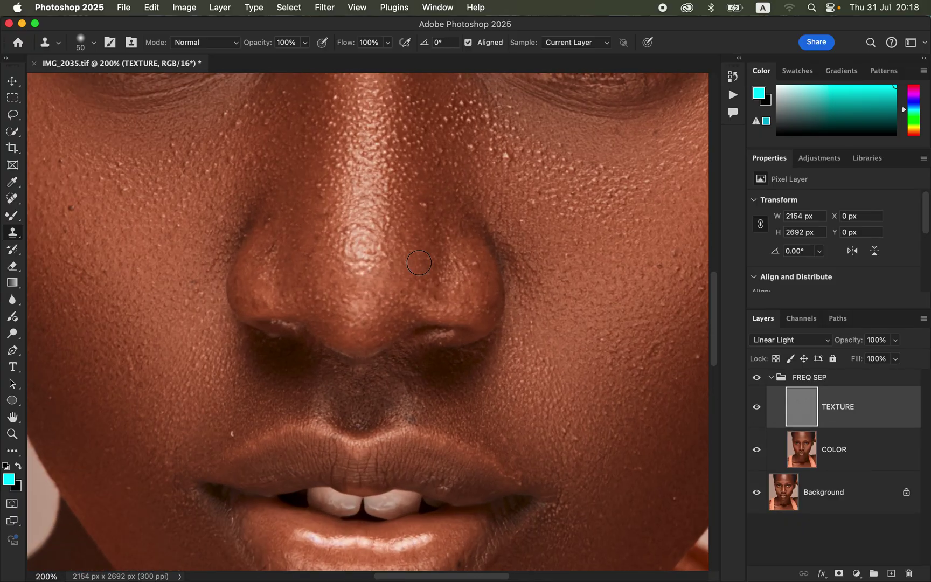
left_click_drag(445, 211, 432, 339)
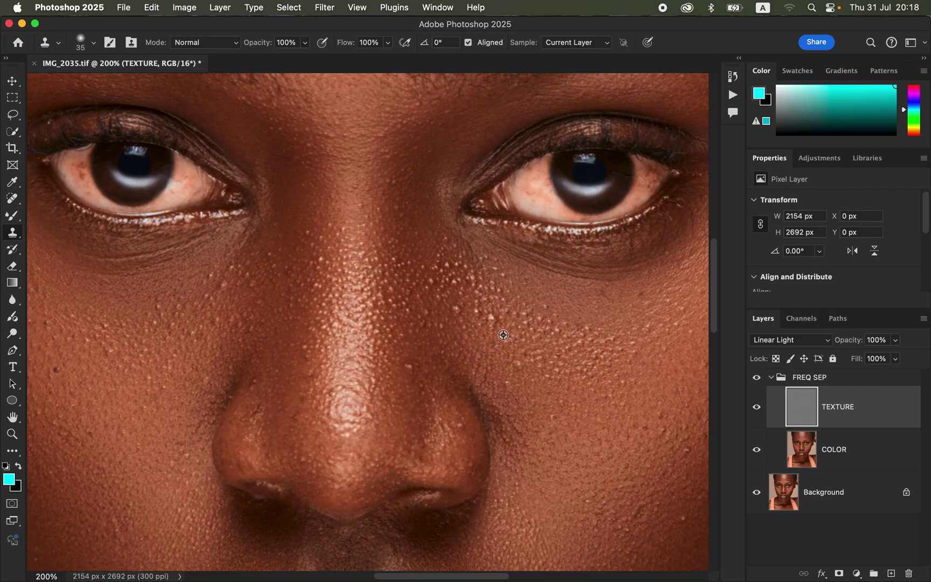
left_click_drag(493, 321, 493, 333)
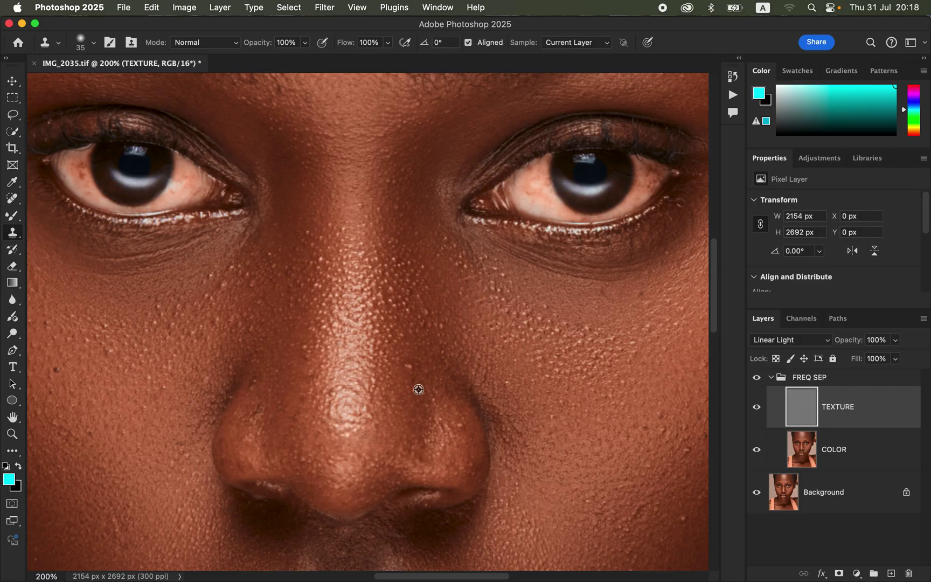
left_click(404, 341, "alt")
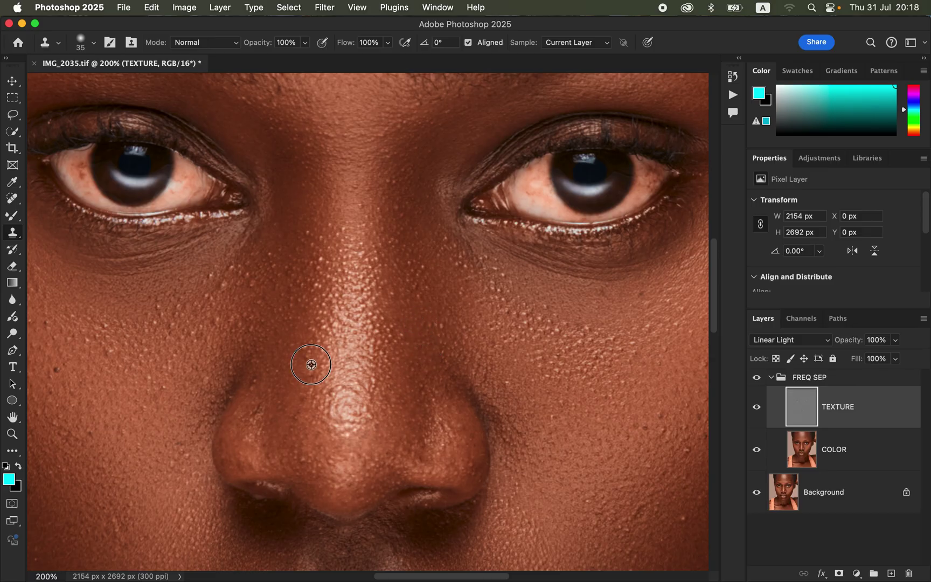
left_click_drag(320, 371, 310, 380)
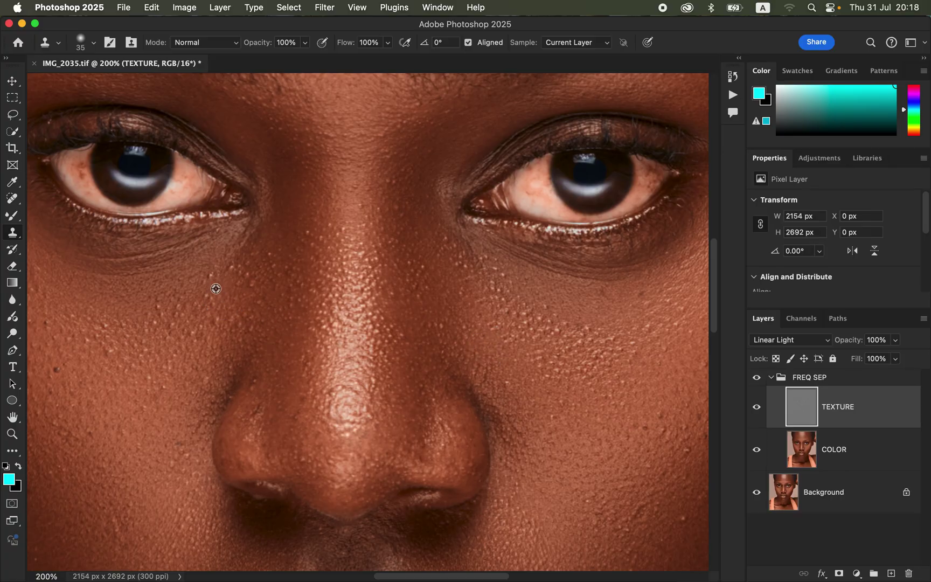
left_click(291, 297, "alt")
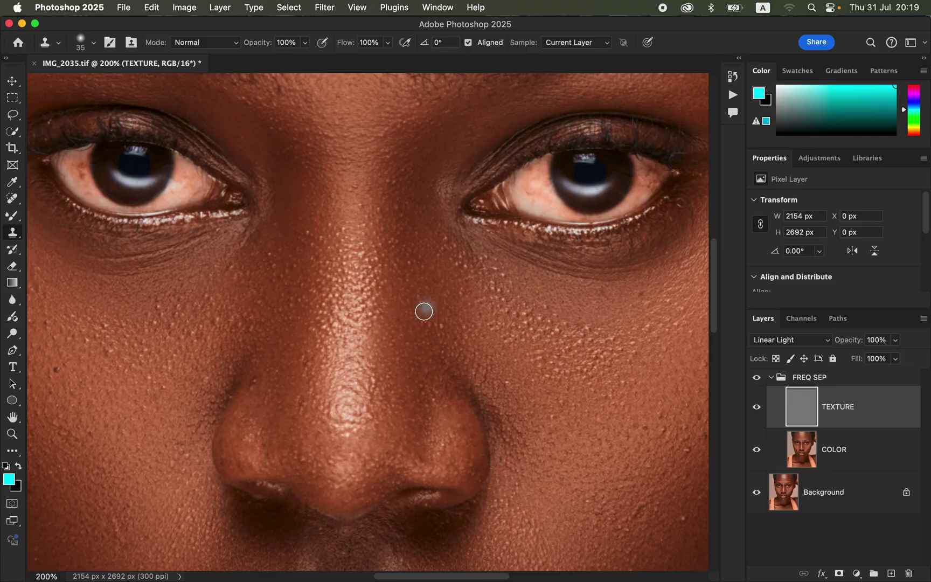
Clone smoother texture over the blemishes around the mouth and on the cheeks with a 50 px brush, and undo the last 80 px chin stroke.
key("super+minus")
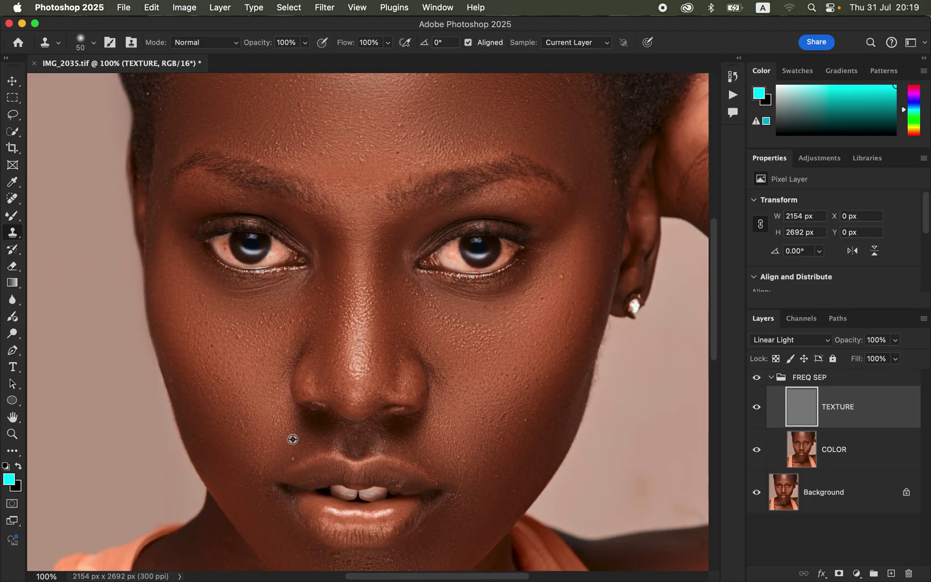
left_click_drag(290, 452, 244, 426)
left_click(482, 321, "alt")
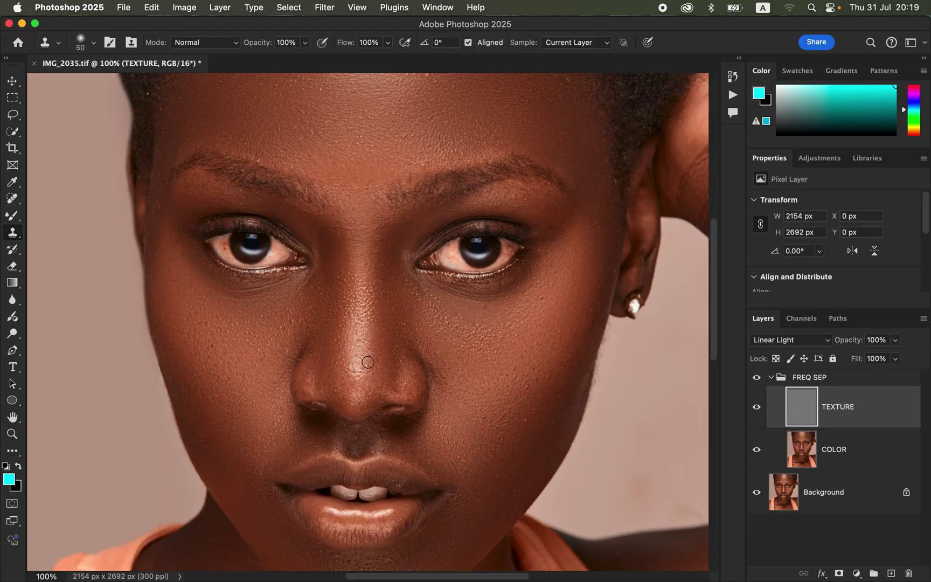
left_click(440, 475, "alt")
mouse_move(509, 439)
left_mouse_down()
mouse_move(507, 431)
mouse_move(524, 431)
mouse_move(526, 420)
left_mouse_up()
left_click(340, 269, "alt")
key("super+minus")
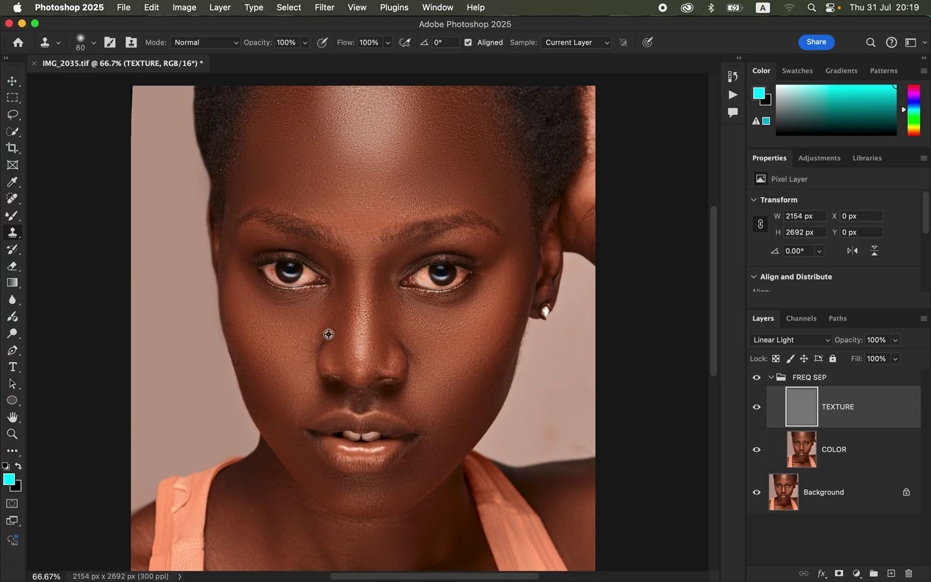
left_click_drag(367, 482, 381, 481)
key("super+z")
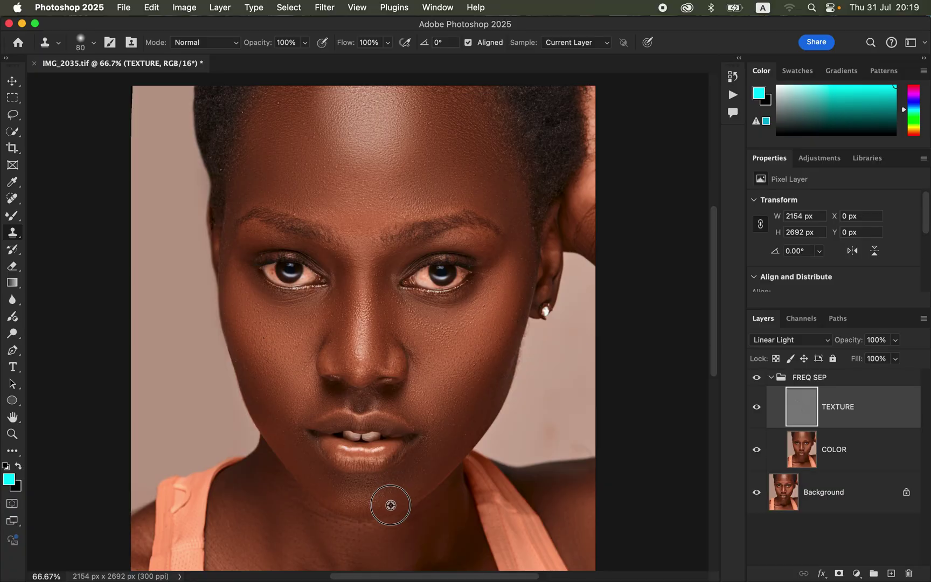
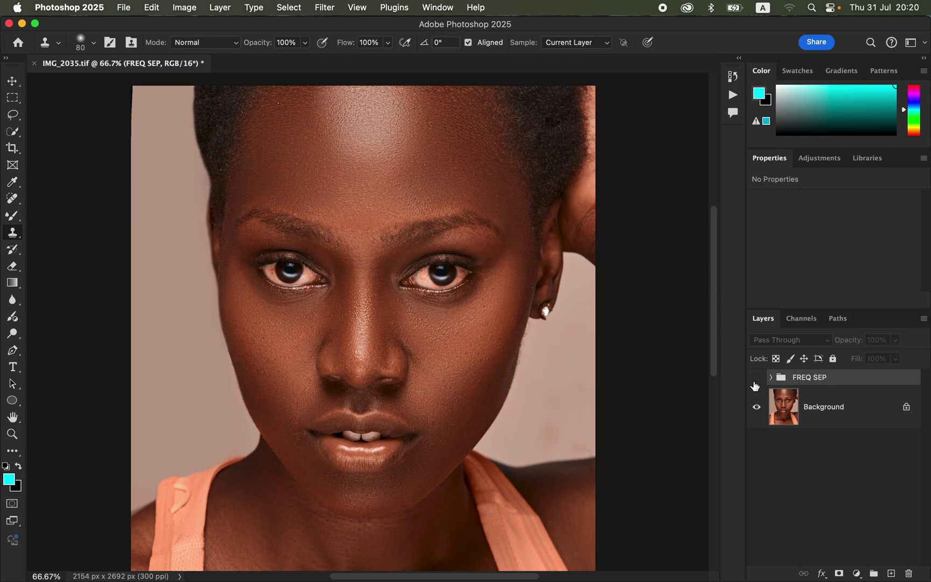
Show the FREQ SEP group and add a Hue/Saturation adjustment above it with Saturation -76 and an inverted mask.
left_click(754, 387)
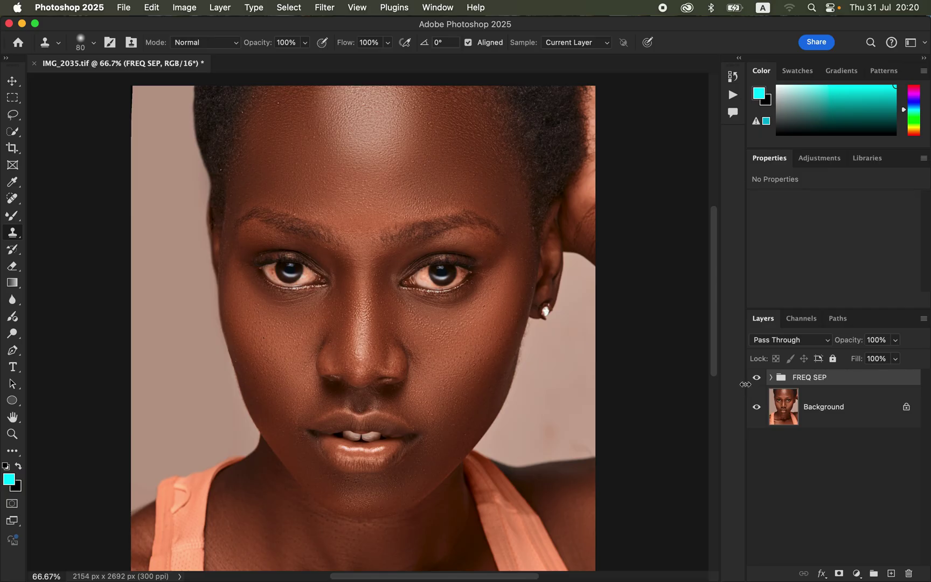
left_click(857, 573)
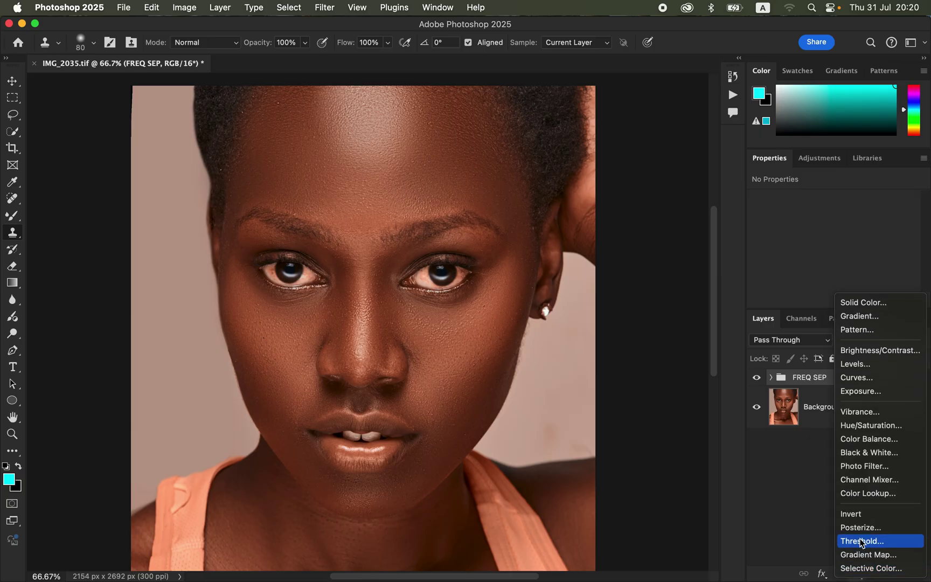
left_click(877, 426)
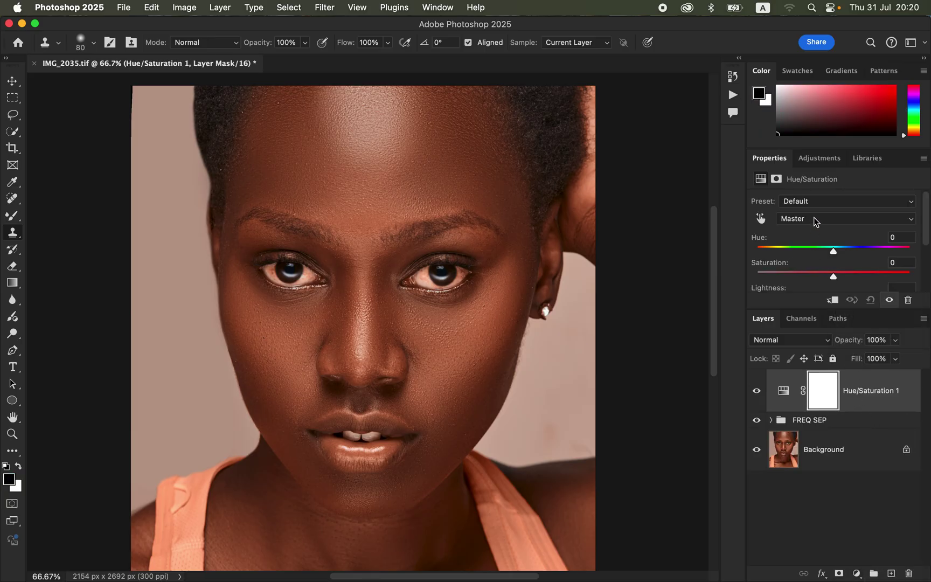
left_click_drag(834, 278, 773, 273)
left_click(776, 274)
key("super+i")
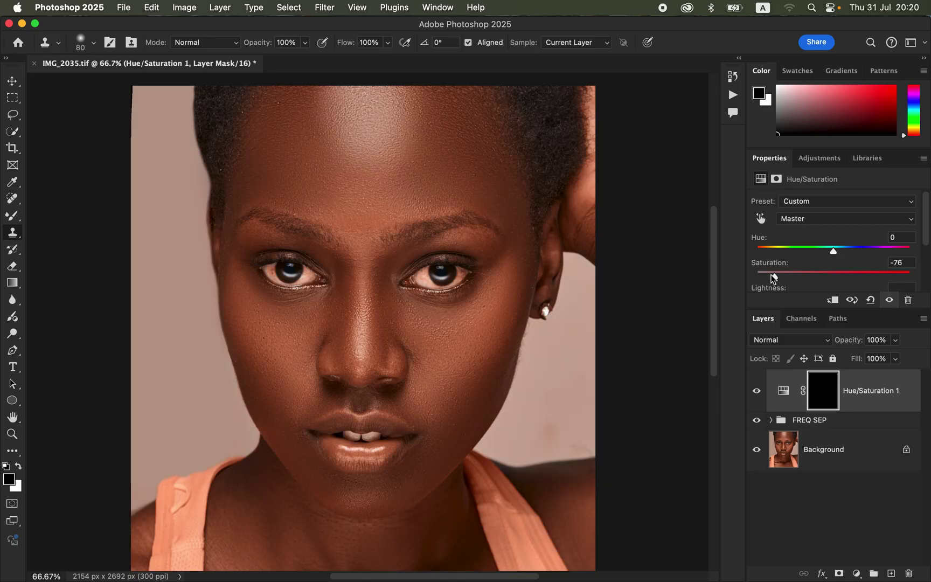
Set up the Brush Tool with a Soft Round tip at 0% hardness and make white the foreground colour.
left_click(12, 216)
left_click(12, 217)
left_click(59, 215)
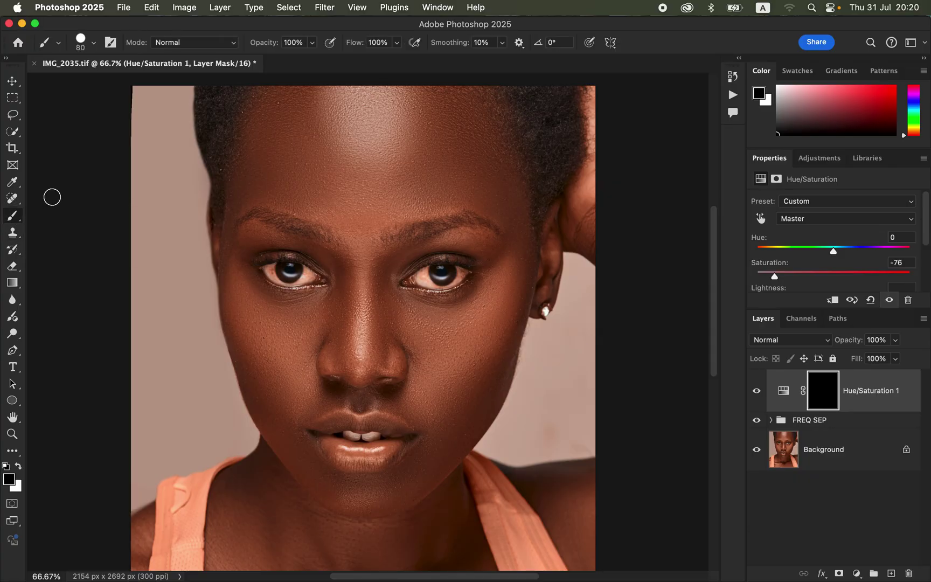
left_click(94, 43)
left_click(84, 202)
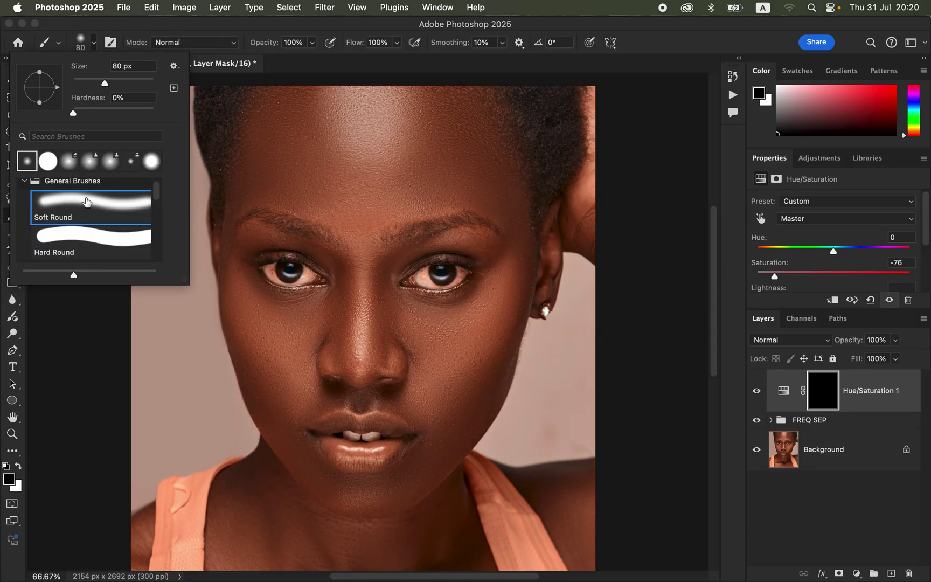
left_click(209, 33)
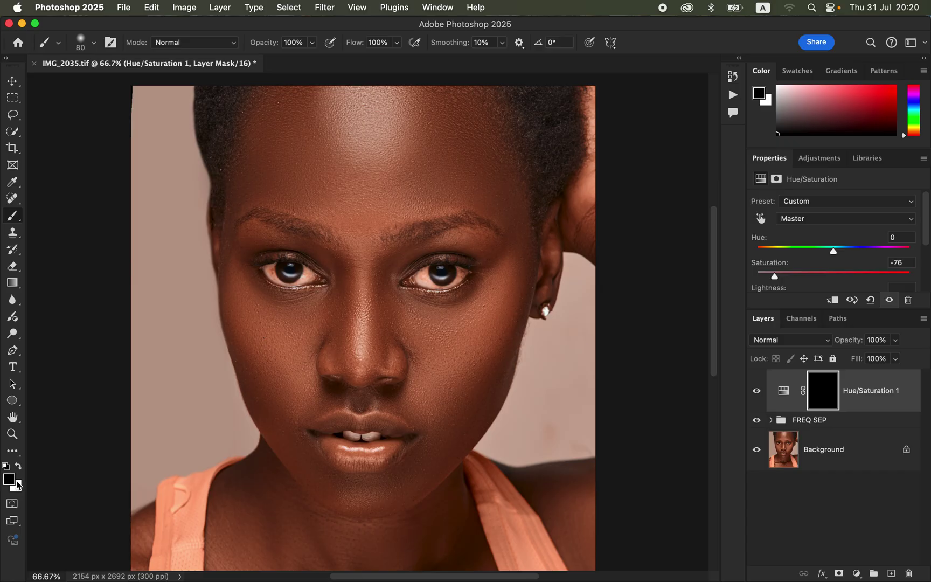
key("x")
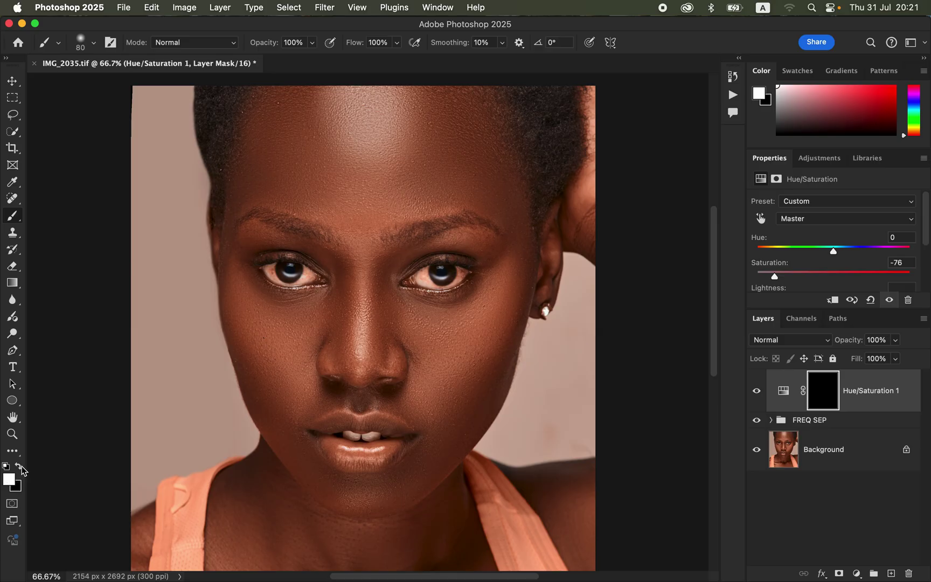
left_click(19, 469)
left_click(19, 469)
left_click(19, 469)
left_click(19, 469)
Paint white on the Hue/Saturation mask over the whites of both eyes and the teeth, using a 40 px brush.
key("super+1")
key("bracketleft")
key("bracketleft")
key("bracketleft")
key("bracketleft")
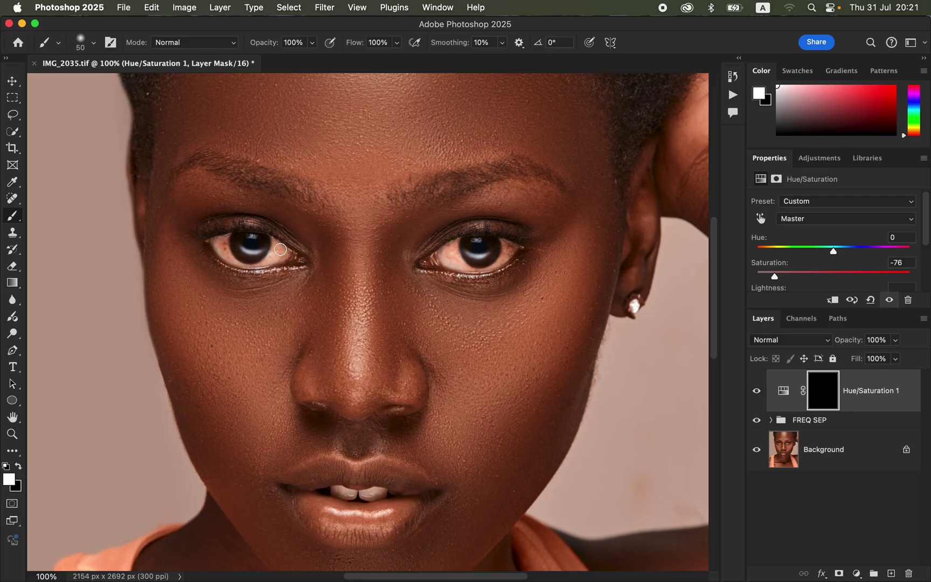
mouse_move(225, 250)
left_mouse_down()
mouse_move(239, 263)
mouse_move(274, 246)
mouse_move(283, 255)
mouse_move(256, 238)
mouse_move(229, 240)
left_mouse_up()
mouse_move(444, 247)
left_mouse_down()
mouse_move(455, 261)
mouse_move(485, 264)
mouse_move(506, 243)
mouse_move(504, 254)
mouse_move(458, 240)
mouse_move(445, 253)
mouse_move(486, 264)
mouse_move(506, 255)
left_mouse_up()
mouse_move(345, 487)
left_mouse_down()
mouse_move(339, 492)
mouse_move(358, 496)
mouse_move(336, 490)
mouse_move(380, 492)
mouse_move(336, 491)
mouse_move(368, 490)
left_mouse_up()
key("super+minus")
key("super+minus")
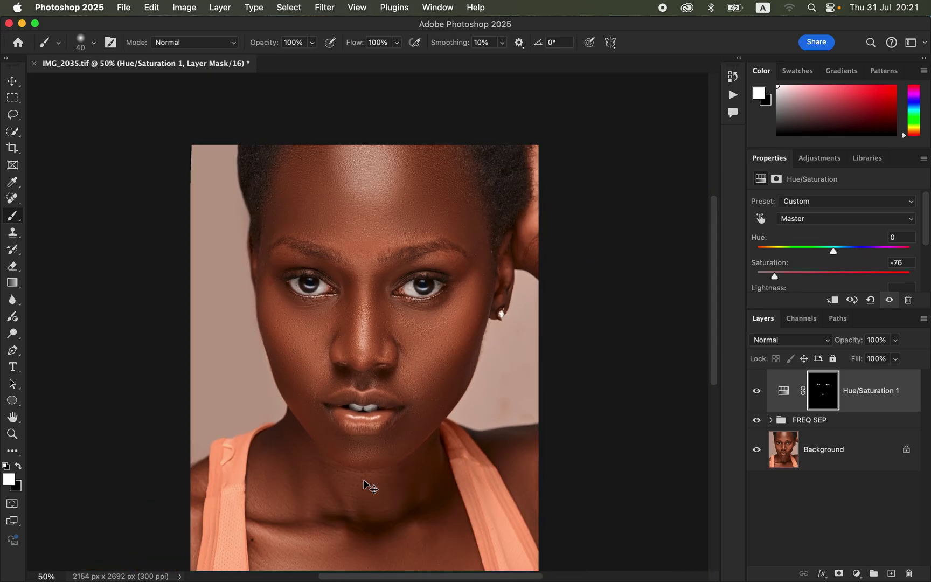
Reduce the Hue/Saturation layer's opacity to 90% and compare the retouched portrait with the original Background layer.
left_click(896, 358)
mouse_move(895, 357)
left_mouse_down()
mouse_move(883, 357)
mouse_move(891, 360)
left_mouse_up()
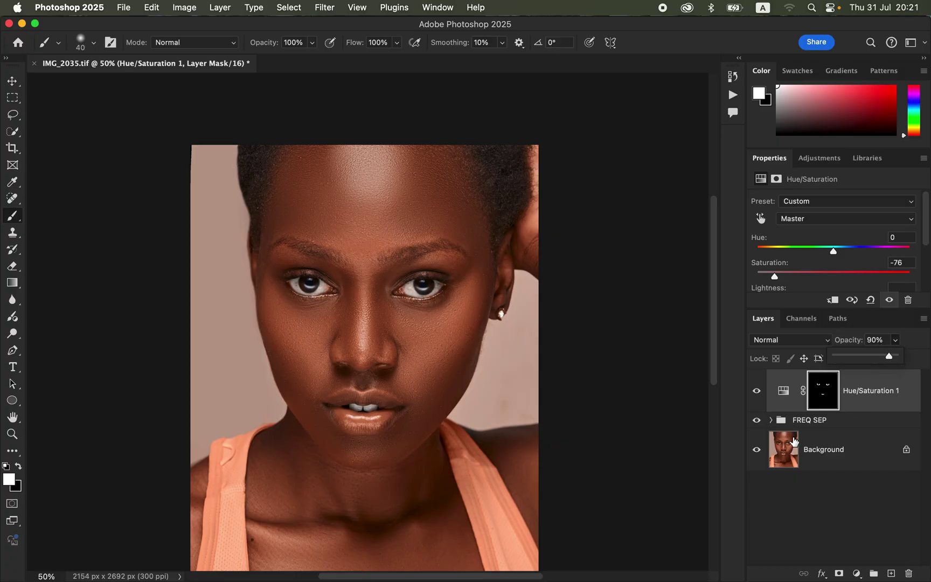
left_click(757, 452, "alt")
left_click(758, 452, "alt")
left_click(757, 452, "alt")
left_click(759, 455, "alt")
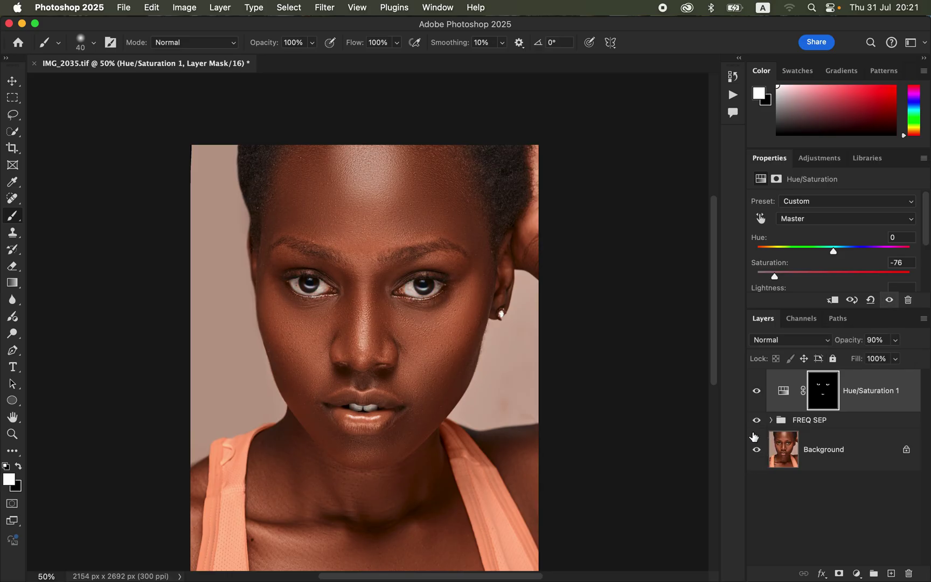